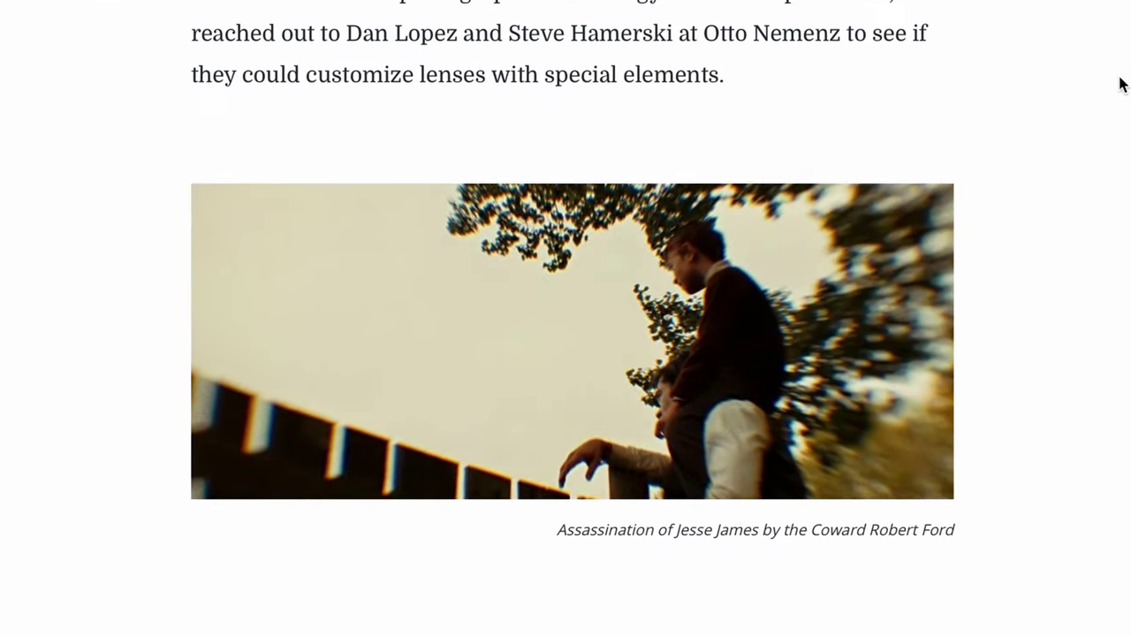
- Scroll the lens article down past the Jesse James still to the embedded video
scroll(1119, 83, down, 9)
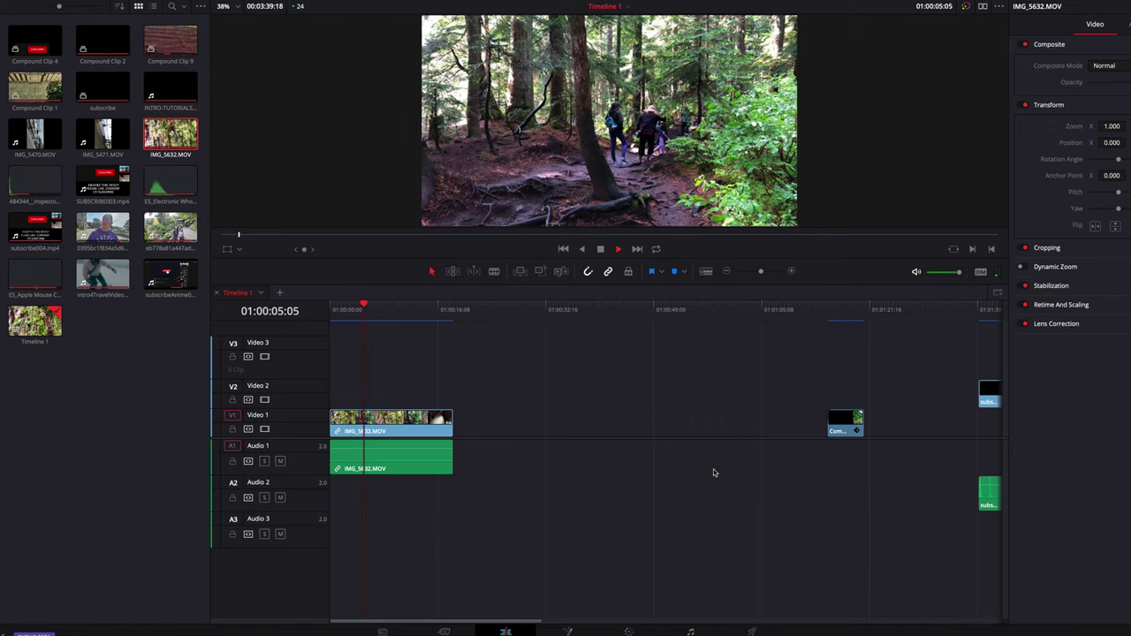
- Zoom the timeline in on IMG_5632.MOV and stop playback at 01:00:07:11
click(792, 271)
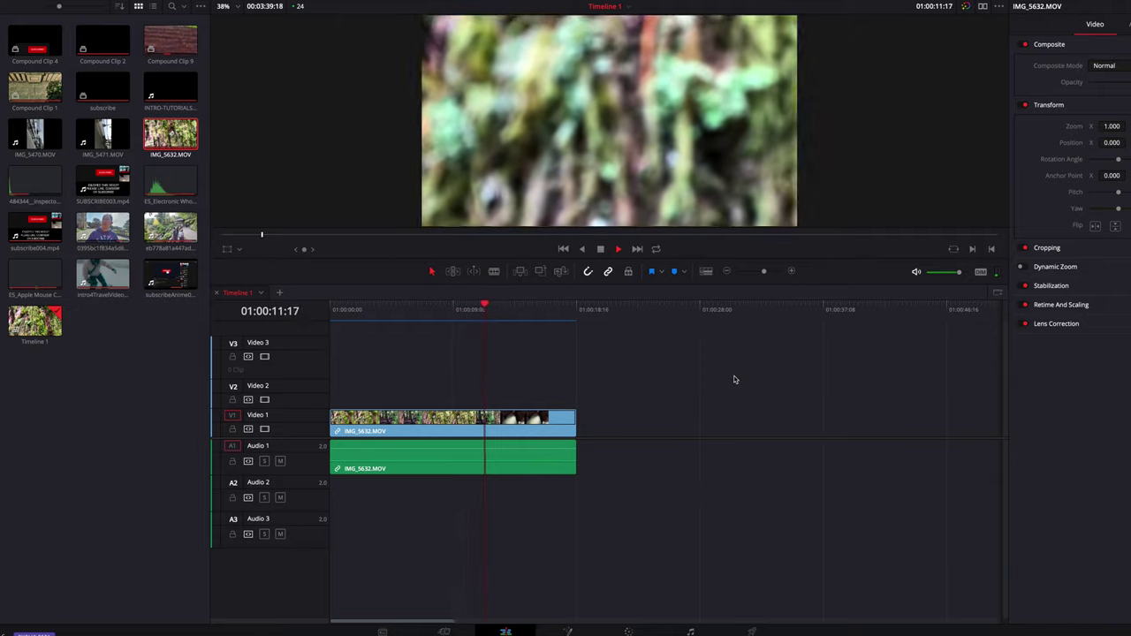
click(428, 423)
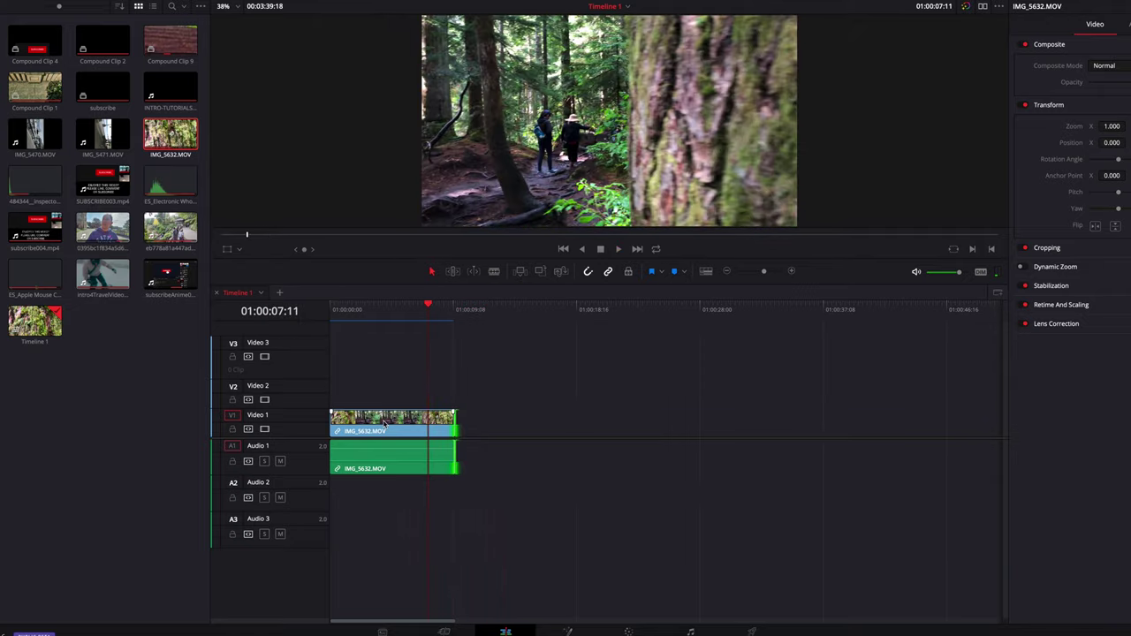
- On the Color page, add serial node 02 after node 01 and show node 01's curves
click(703, 597)
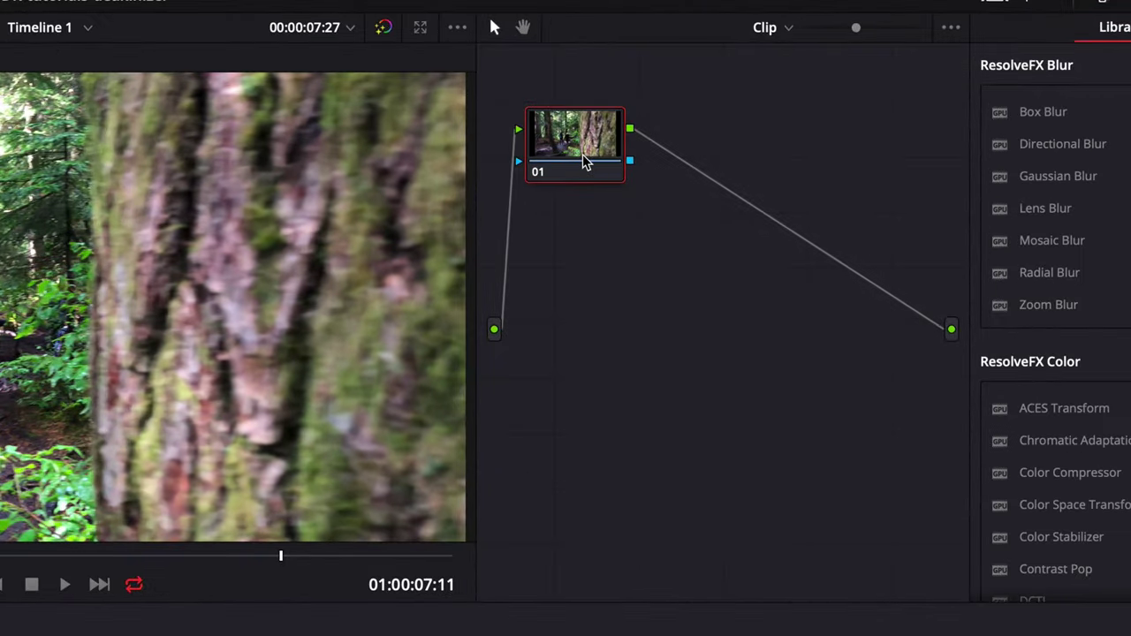
right_click(816, 75)
click(659, 169)
right_click(557, 148)
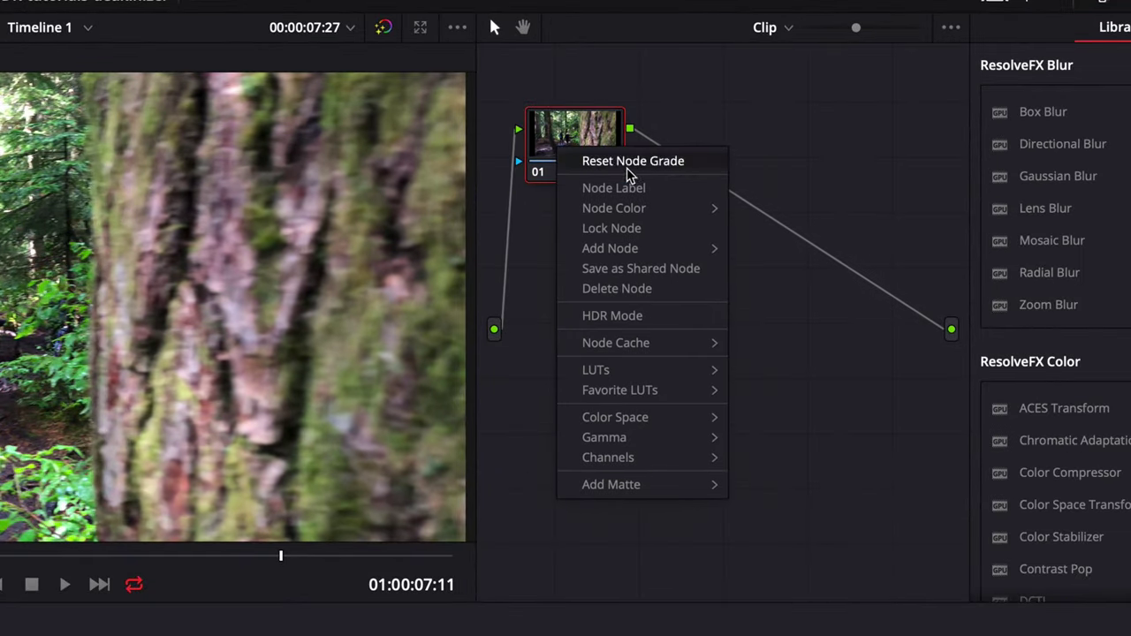
mouse_move(655, 208)
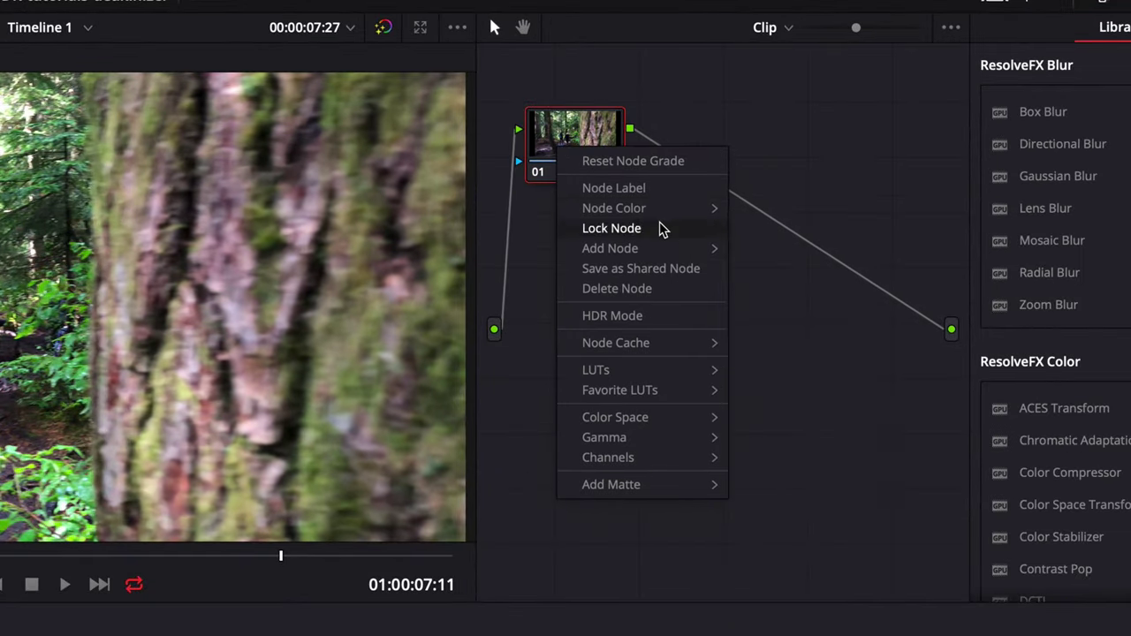
mouse_move(668, 249)
click(777, 253)
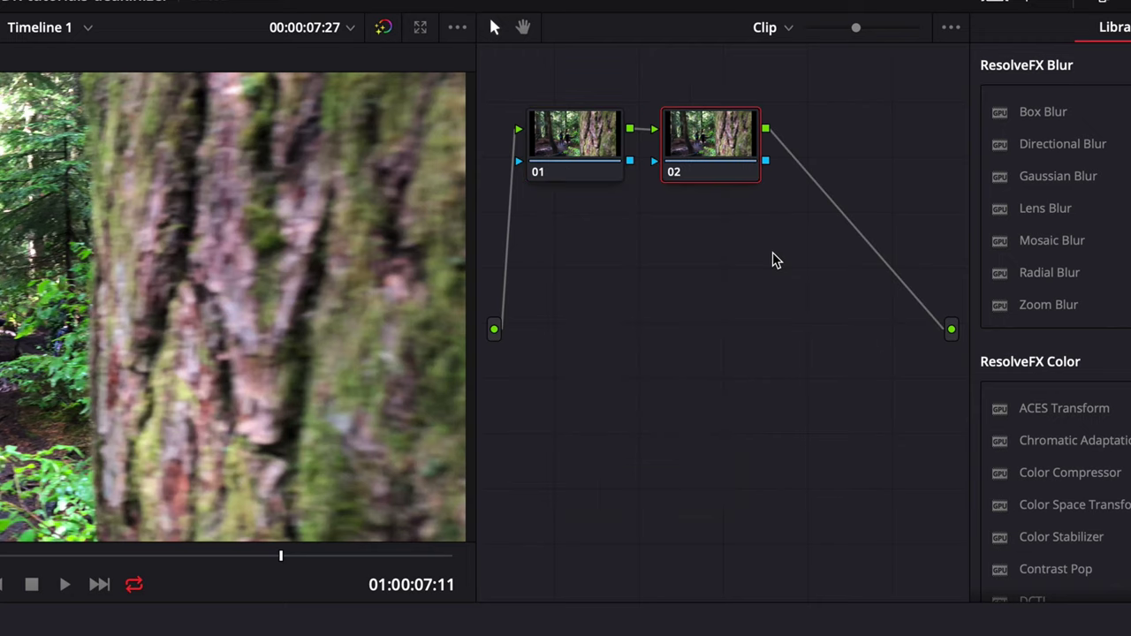
click(596, 172)
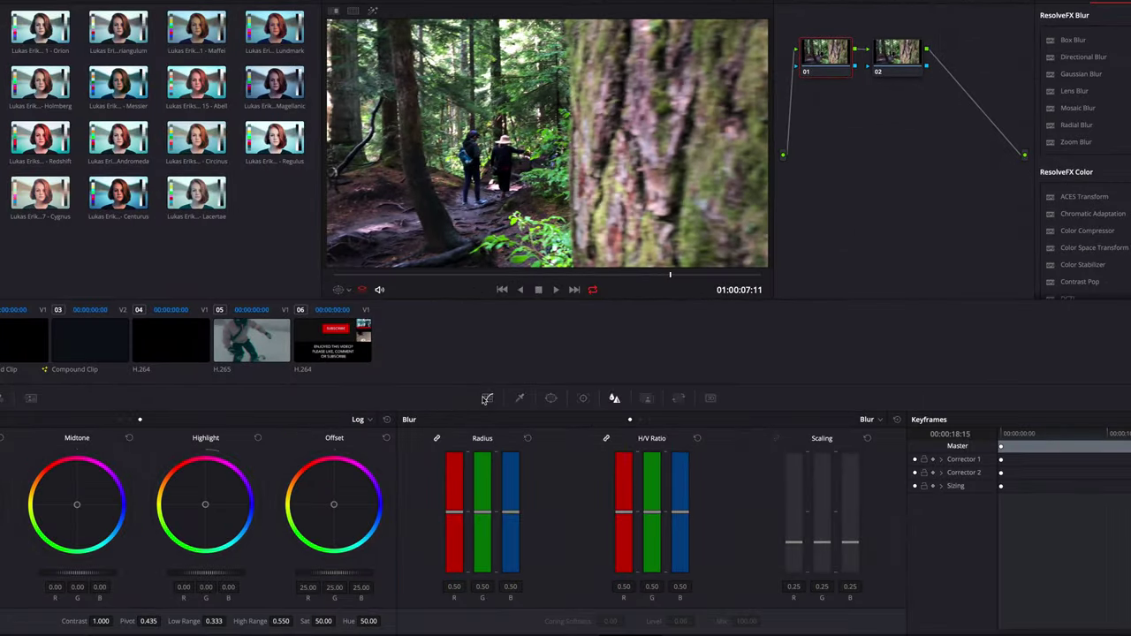
click(487, 397)
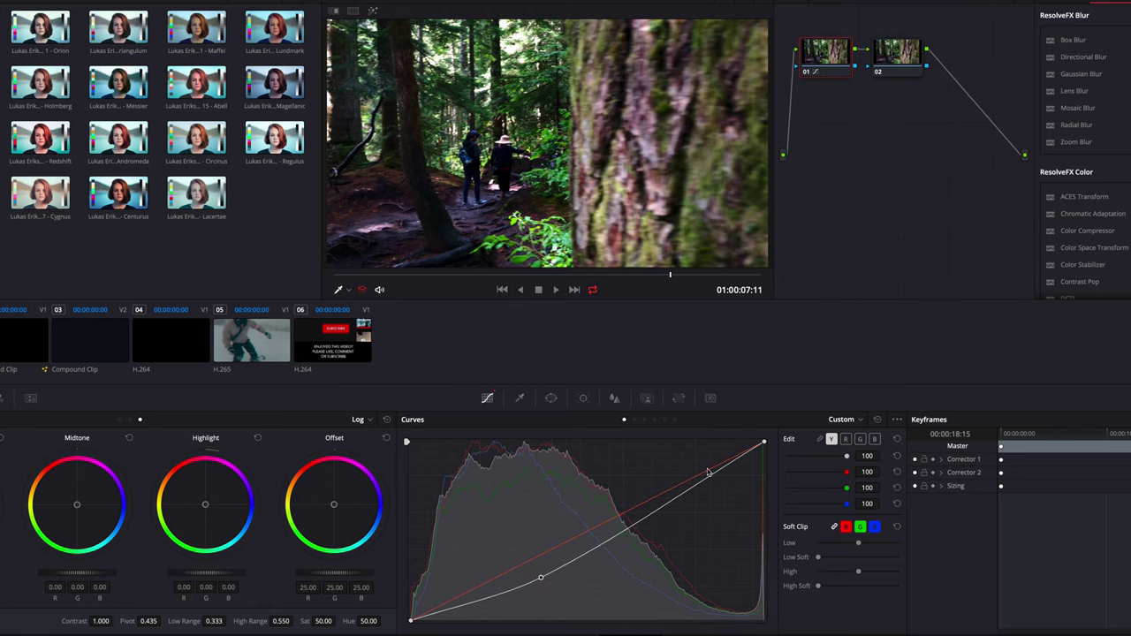
- Bend node 01's luma curve into an S, pulling shadows down and lifting highlights
click(657, 497)
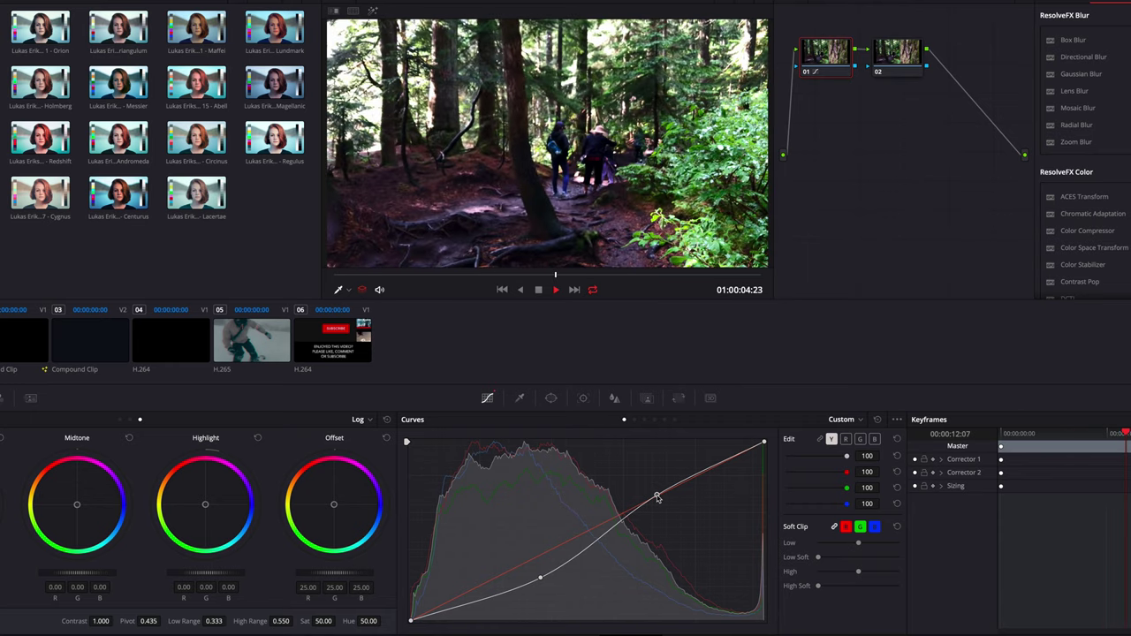
drag(656, 495, 725, 462)
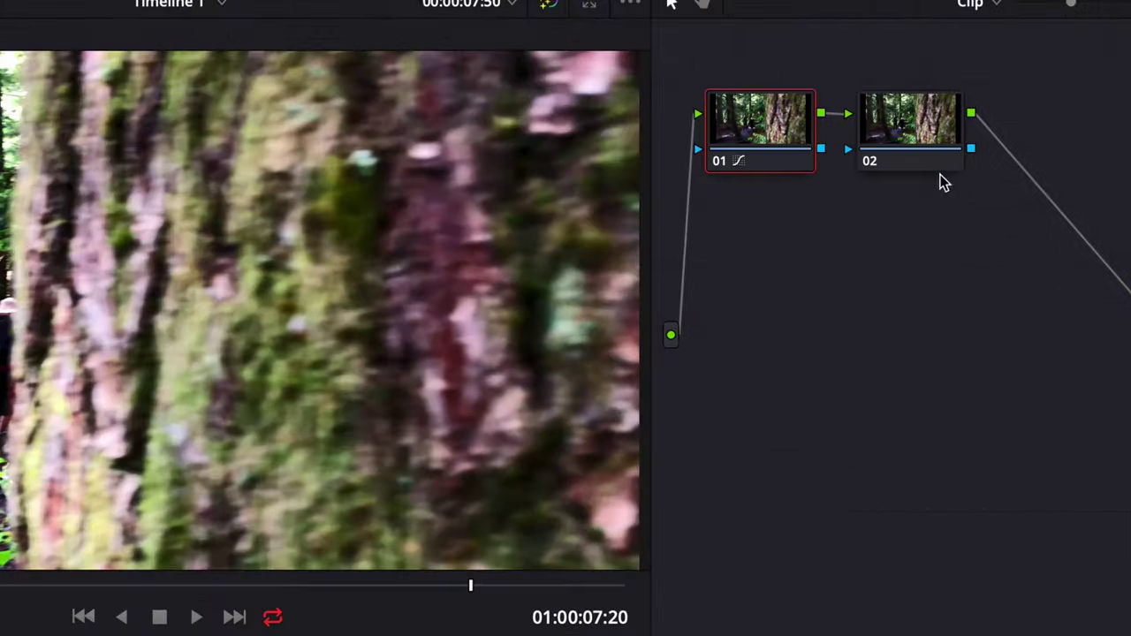
click(933, 148)
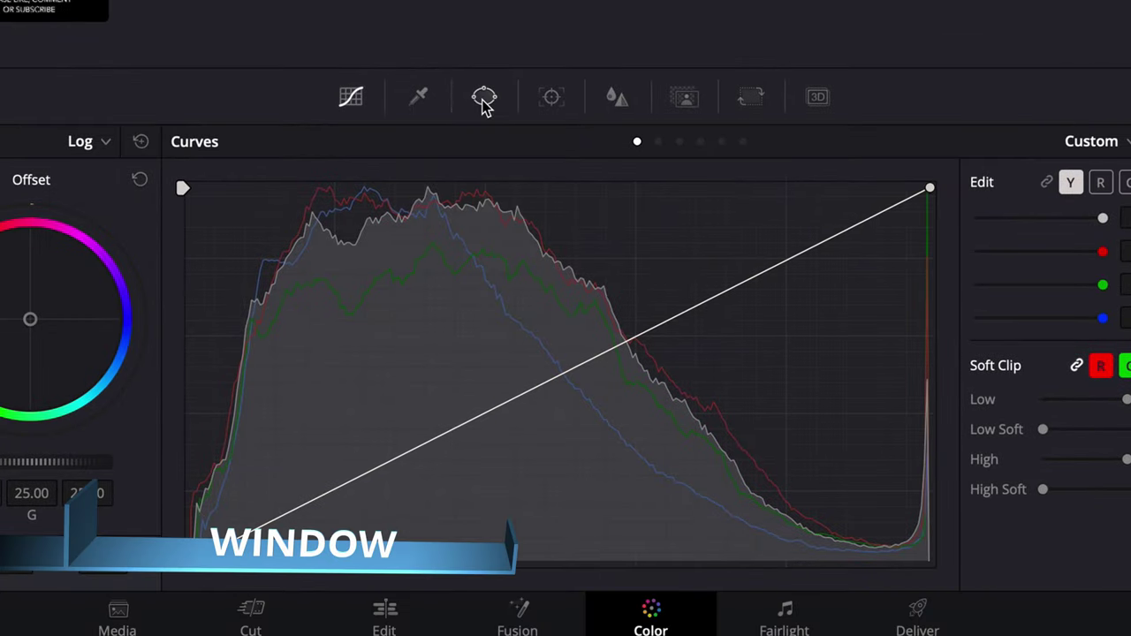
- Give node 02 a circle window stretched into a wide ellipse, feathered with Soft 1 at 20
click(483, 100)
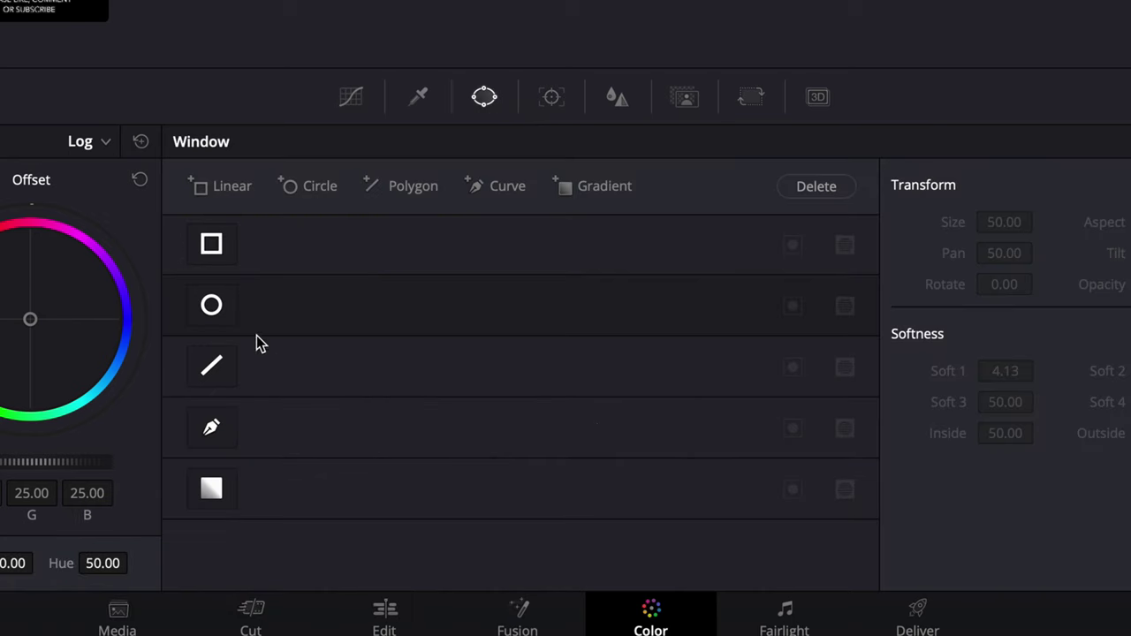
click(214, 311)
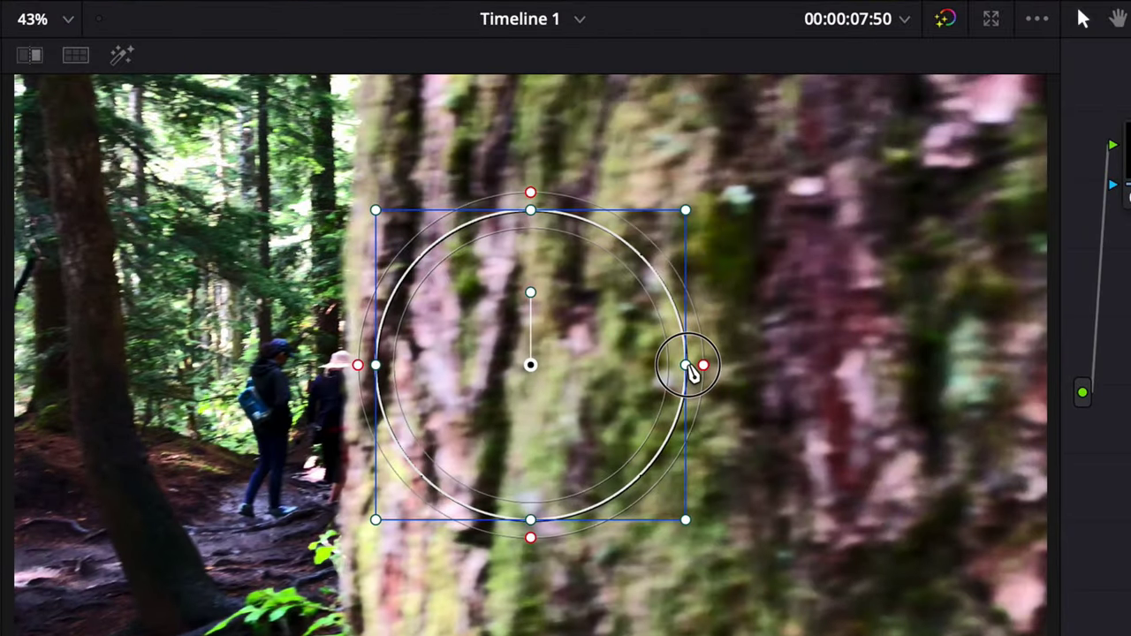
drag(688, 366, 797, 370)
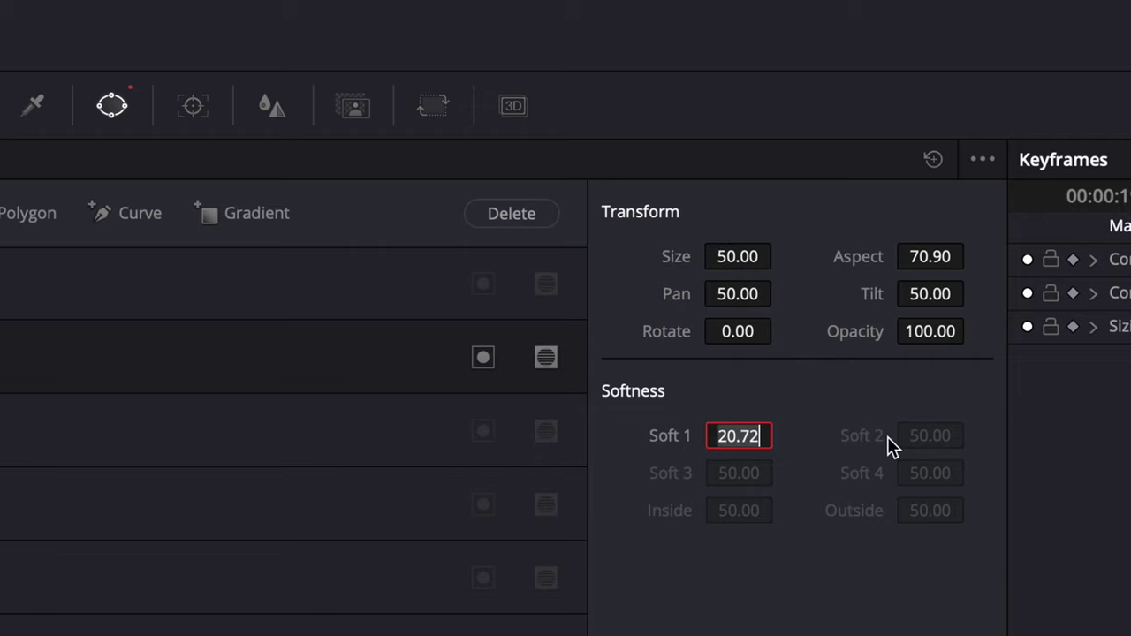
key(Return)
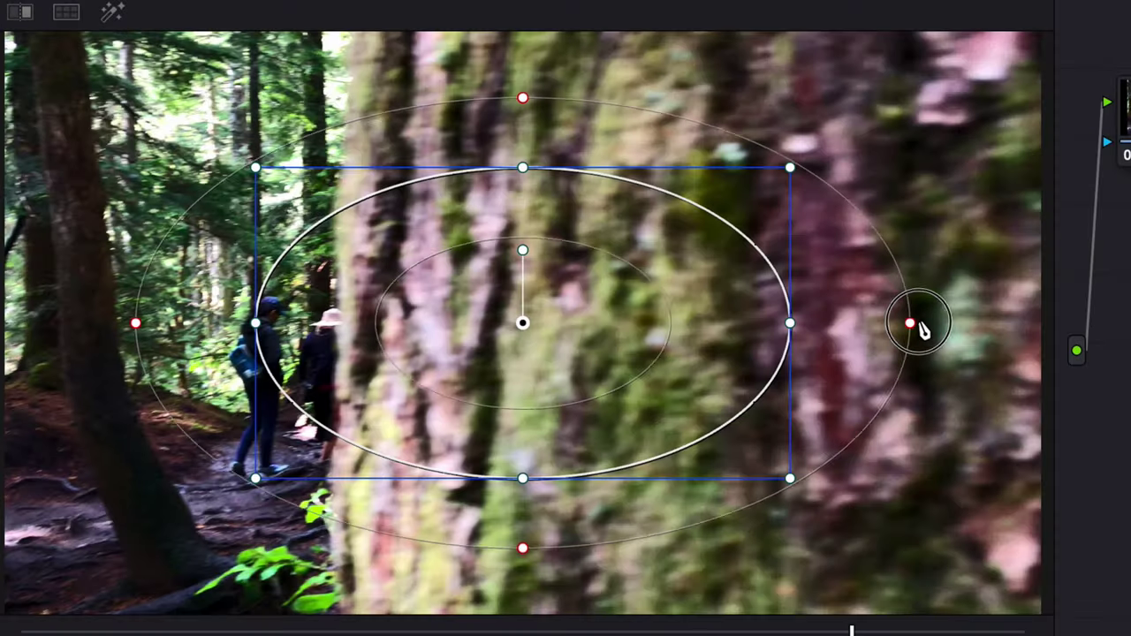
mouse_move(924, 324)
mouse_down()
mouse_move(975, 328)
mouse_move(897, 338)
mouse_move(939, 328)
mouse_up()
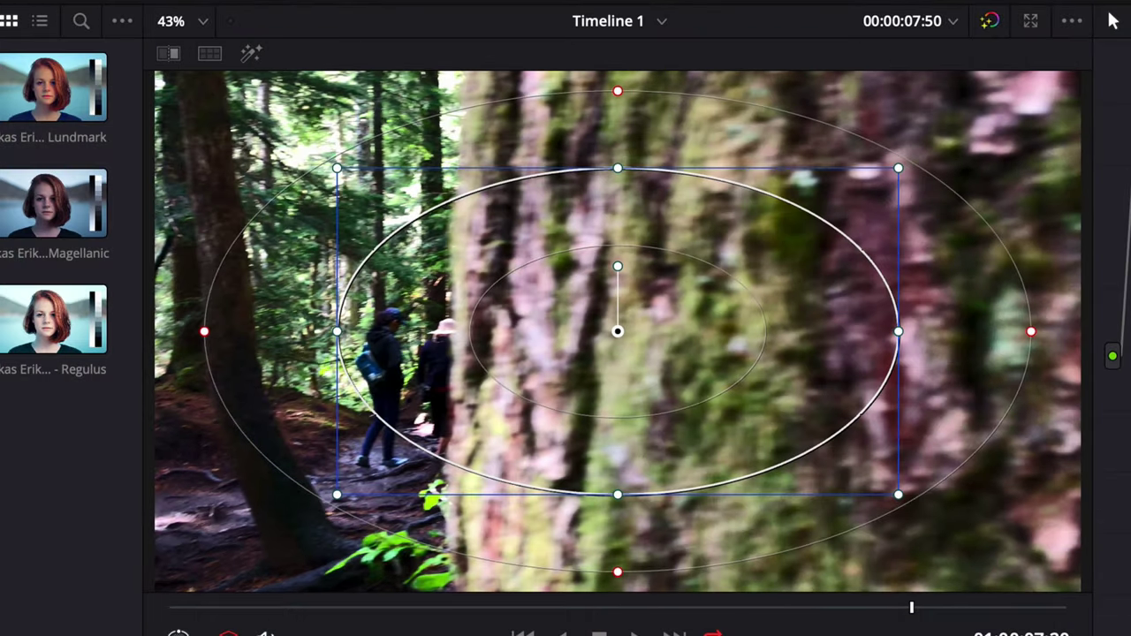
drag(972, 611, 839, 616)
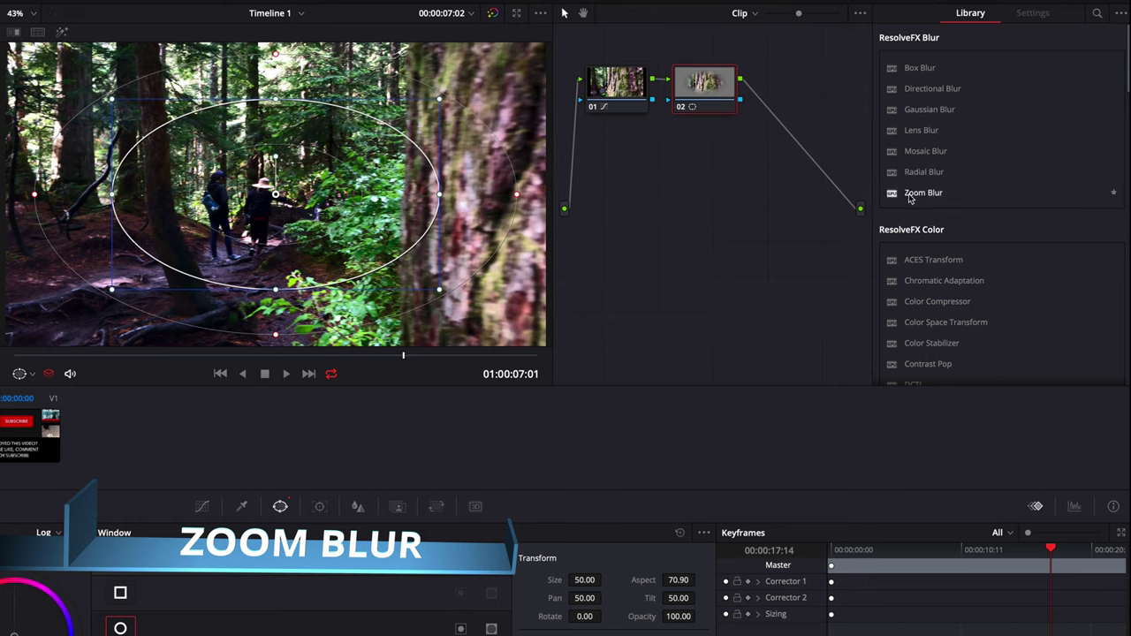
- Apply Zoom Blur to node 02 and invert its ellipse window so the edges blur
drag(910, 196, 764, 130)
drag(698, 96, 703, 97)
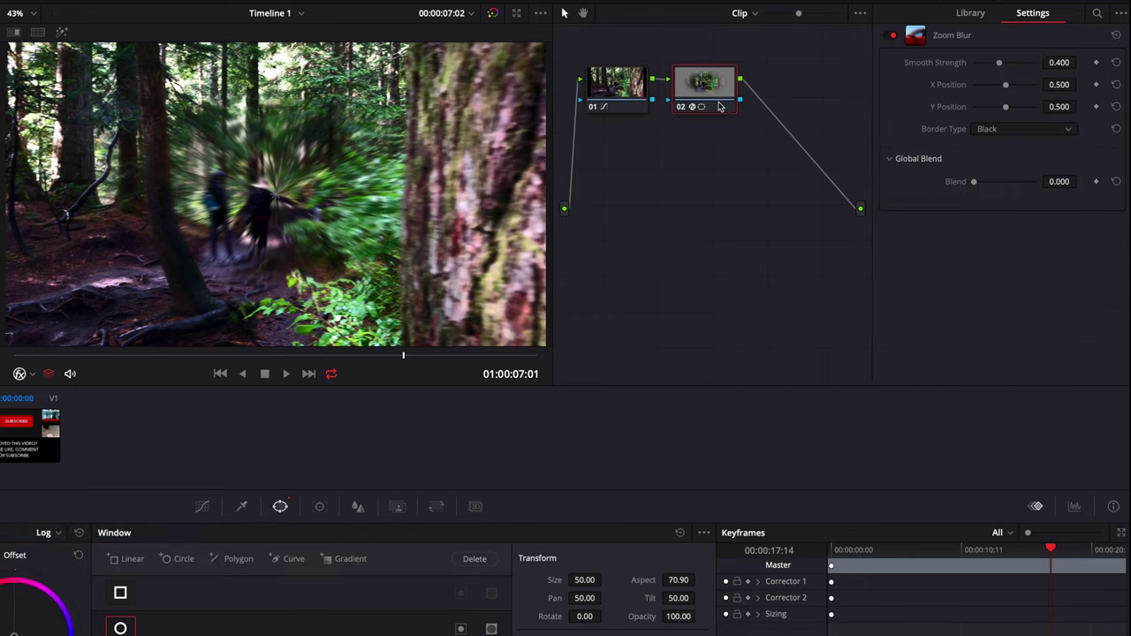
click(214, 601)
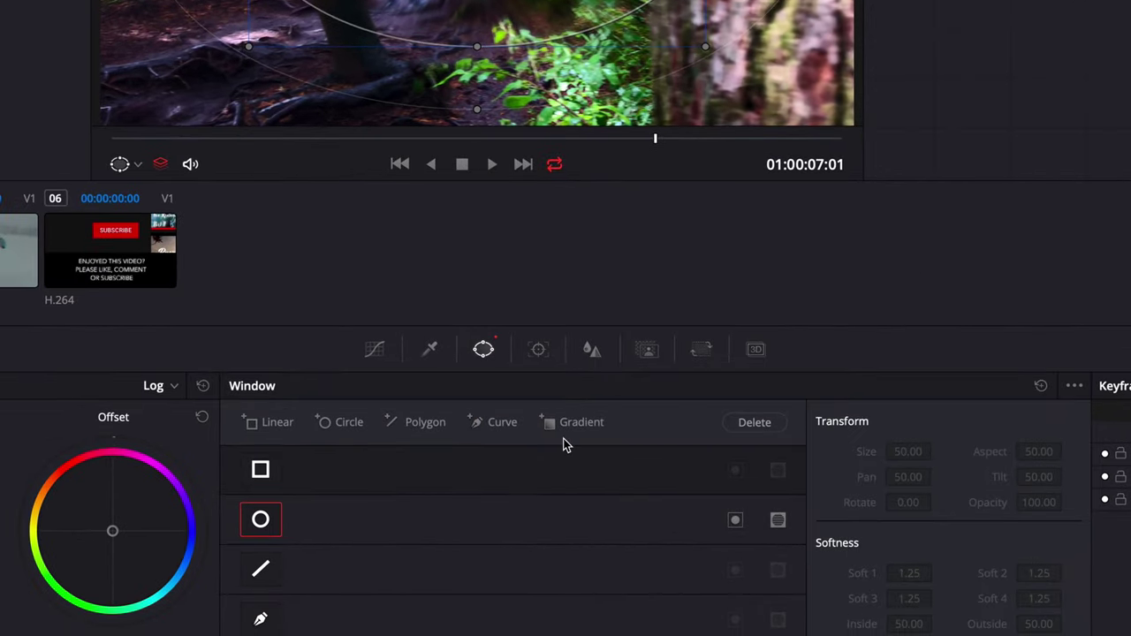
click(734, 520)
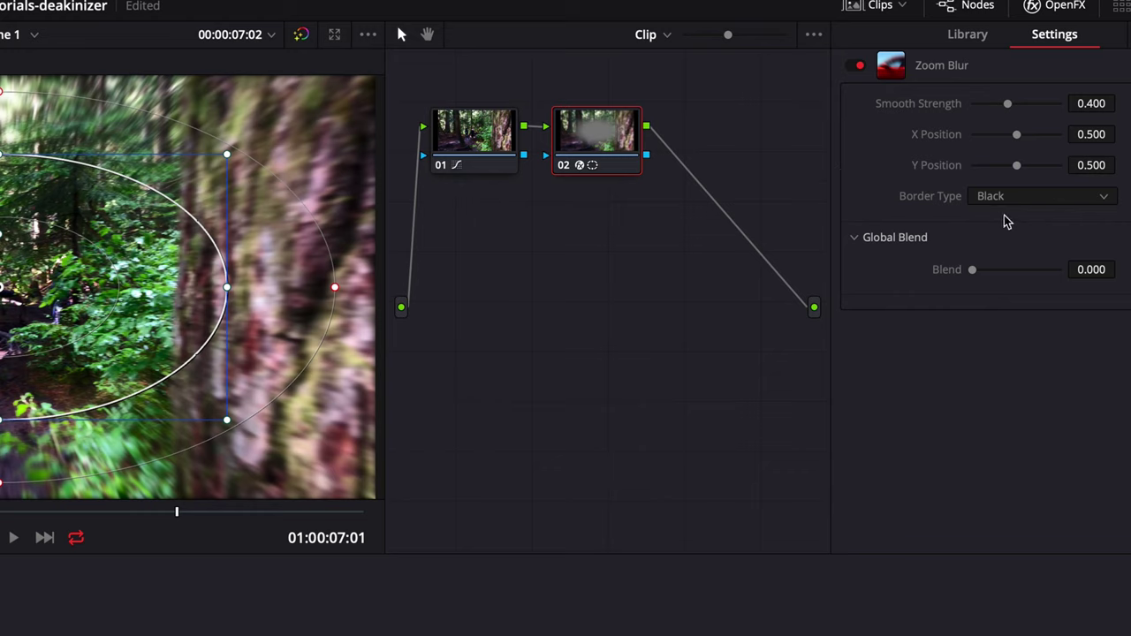
- Try Replicate as the Zoom Blur border, revert to Black, and play the clip
click(1075, 204)
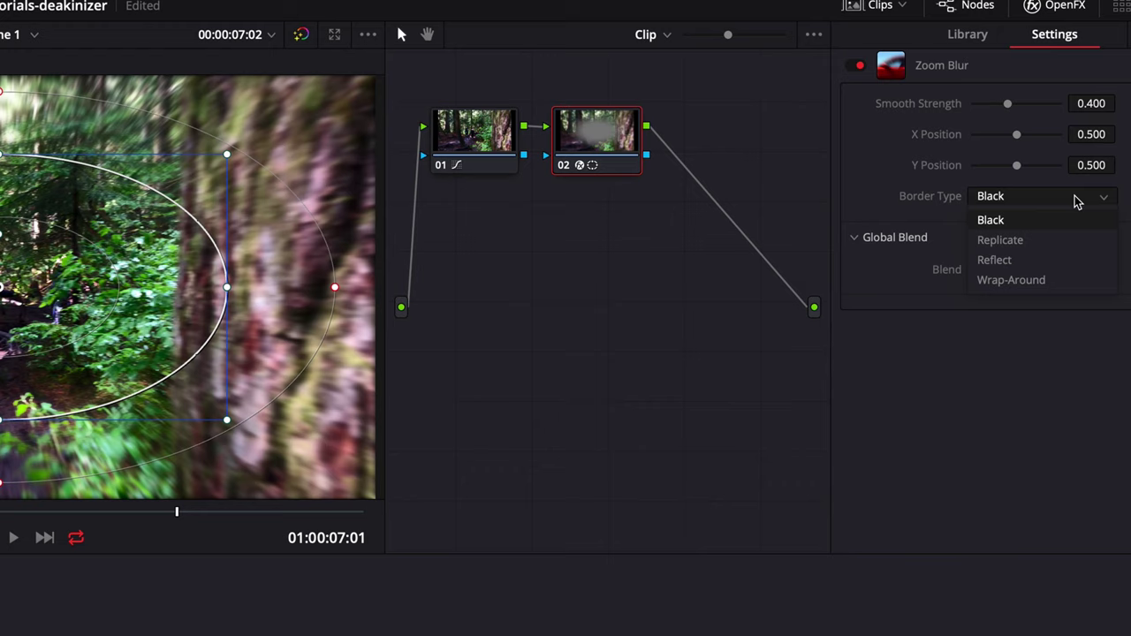
click(1048, 240)
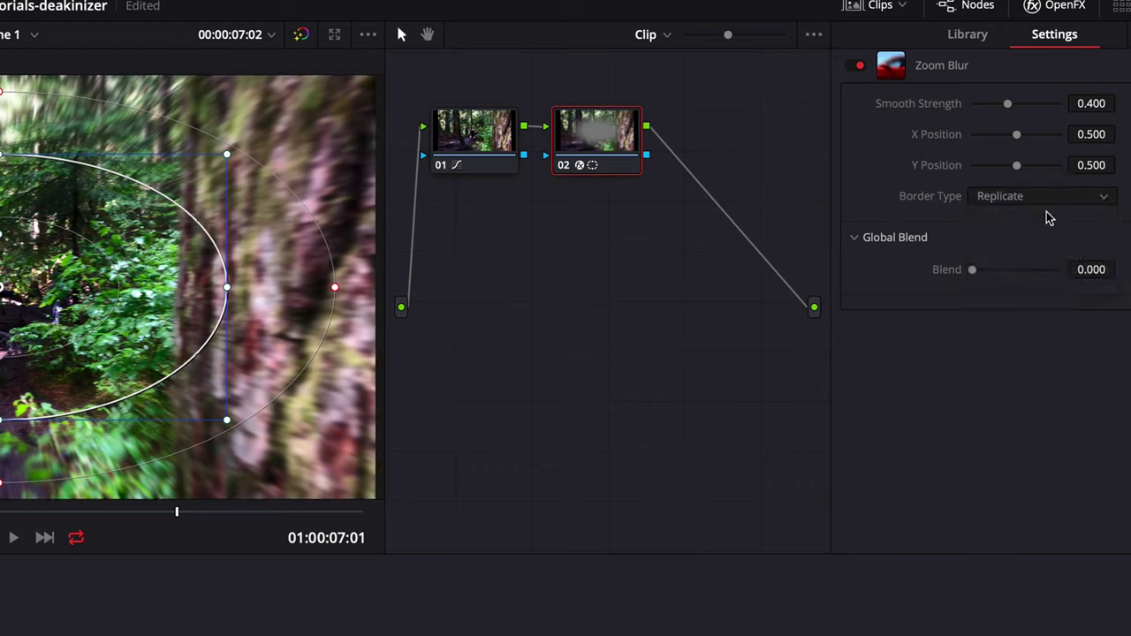
click(1048, 196)
click(1038, 222)
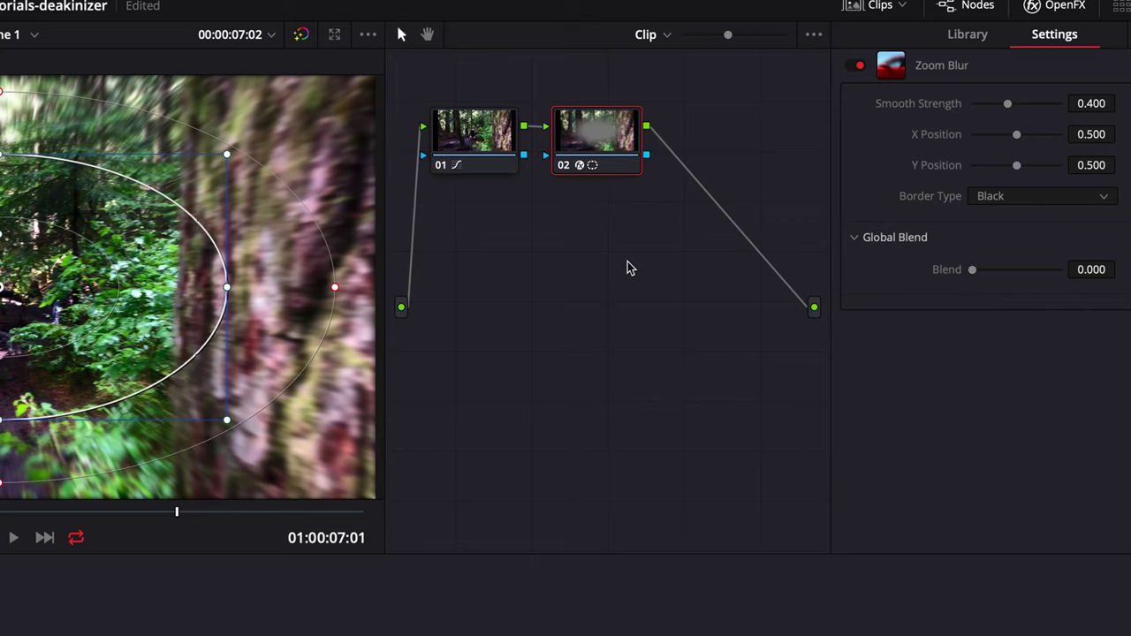
key(space)
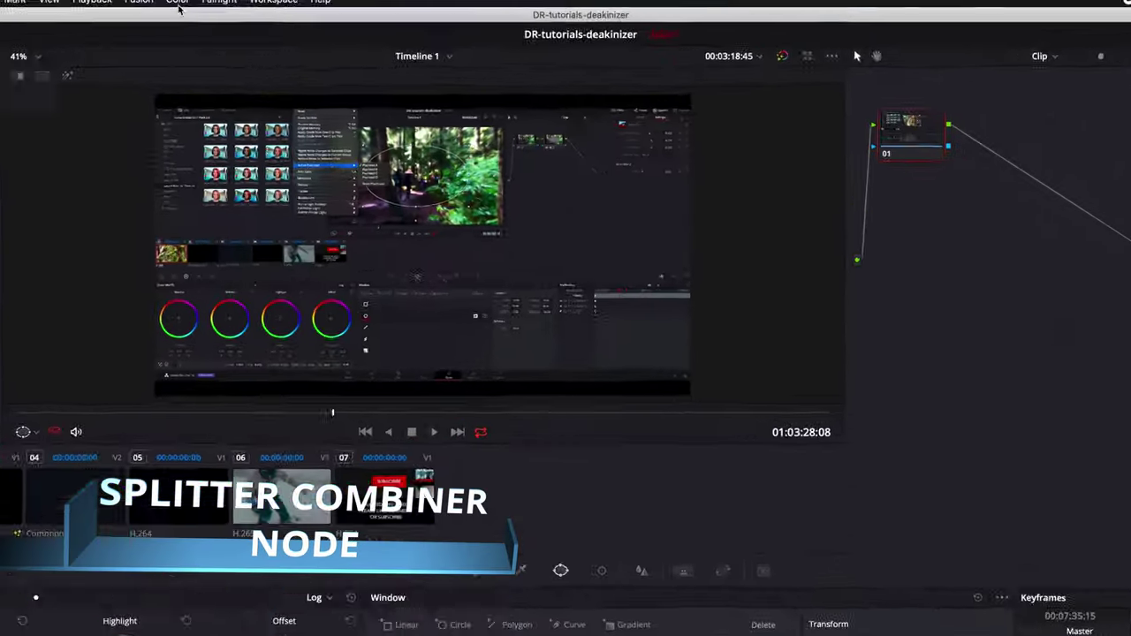
- Add a splitter/combiner after node 02 and arrange nodes 05–07 and the combiner neatly
click(178, 3)
mouse_move(64, 35)
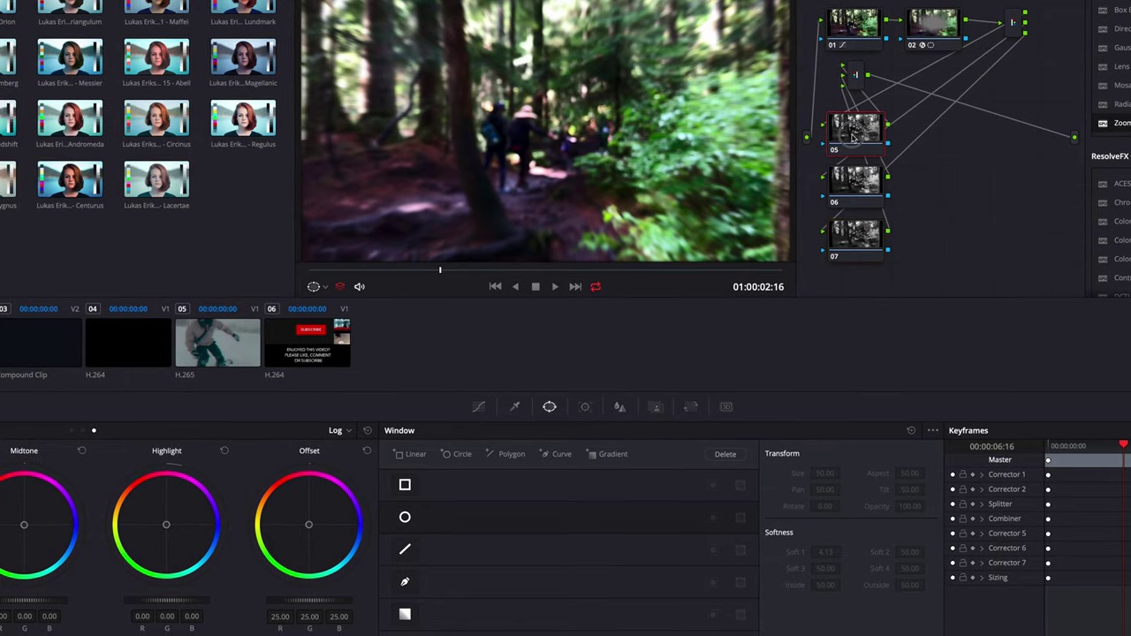
drag(995, 137, 863, 140)
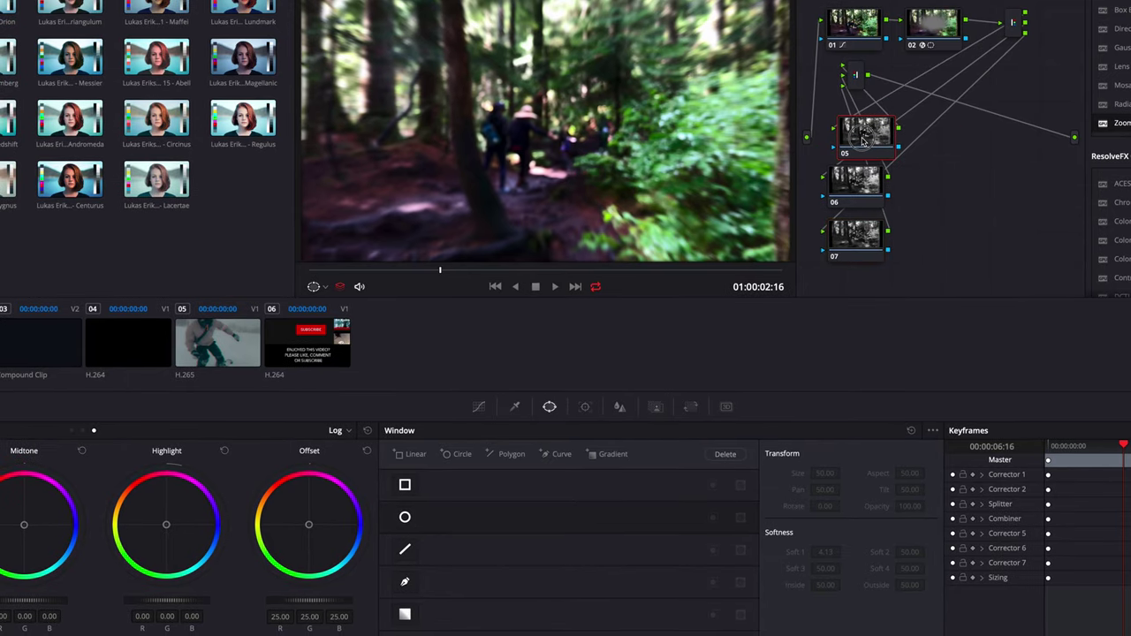
drag(855, 80, 1005, 172)
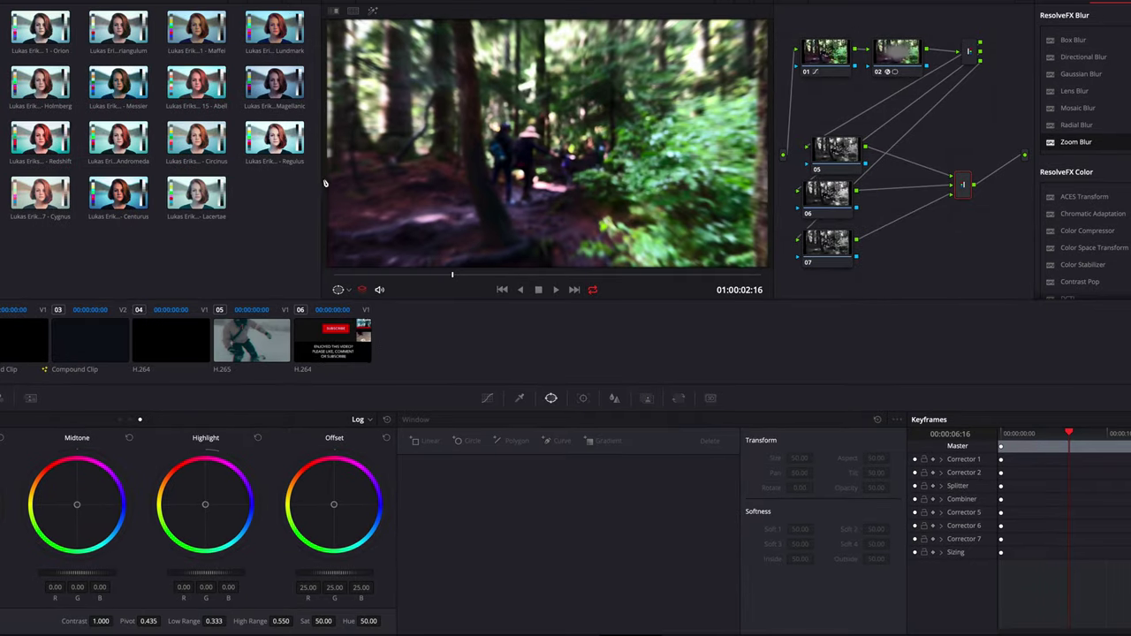
drag(319, 179, 110, 171)
drag(773, 143, 709, 270)
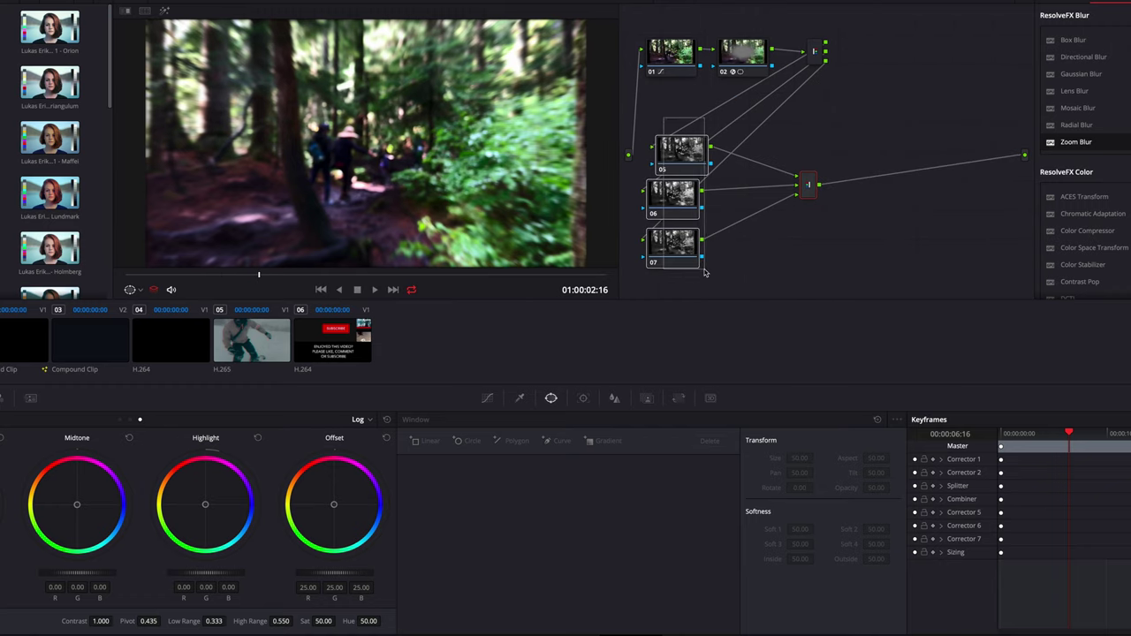
drag(681, 142, 882, 24)
drag(802, 200, 951, 79)
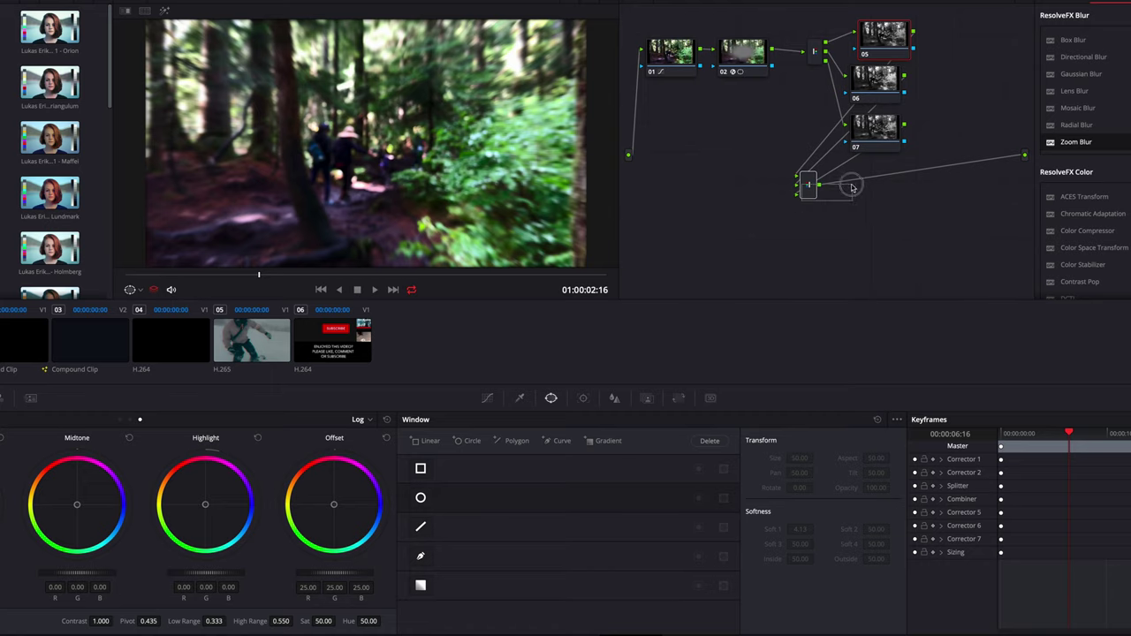
drag(808, 186, 961, 60)
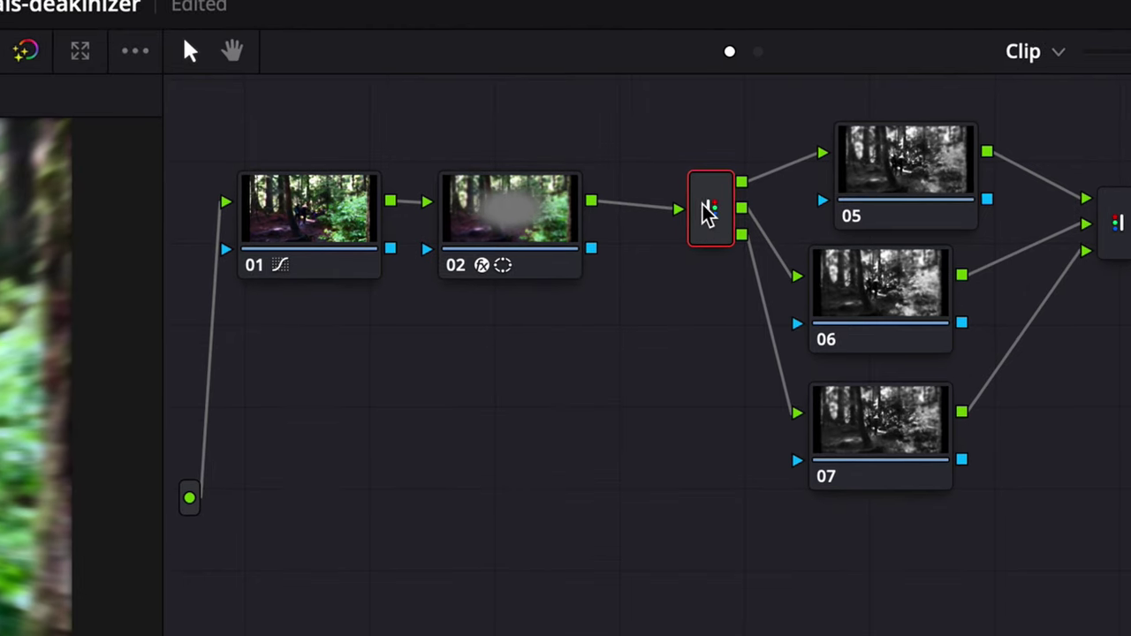
- Inspect channel nodes 05, 06, 07 and the combiner, ending with node 05 selected
drag(966, 198, 929, 185)
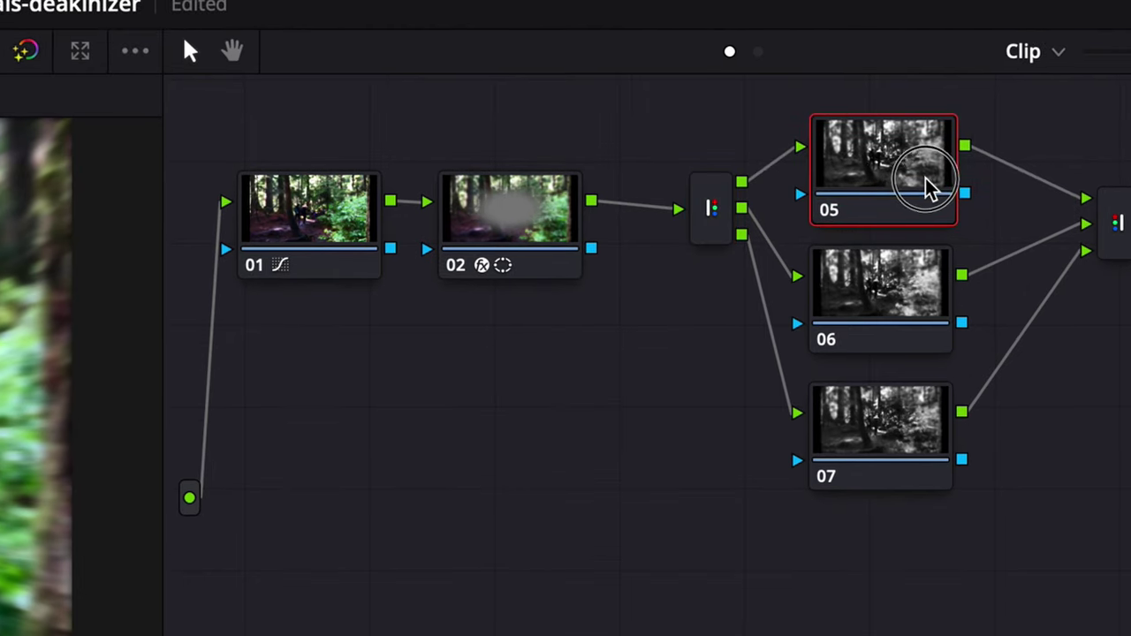
click(913, 258)
click(888, 447)
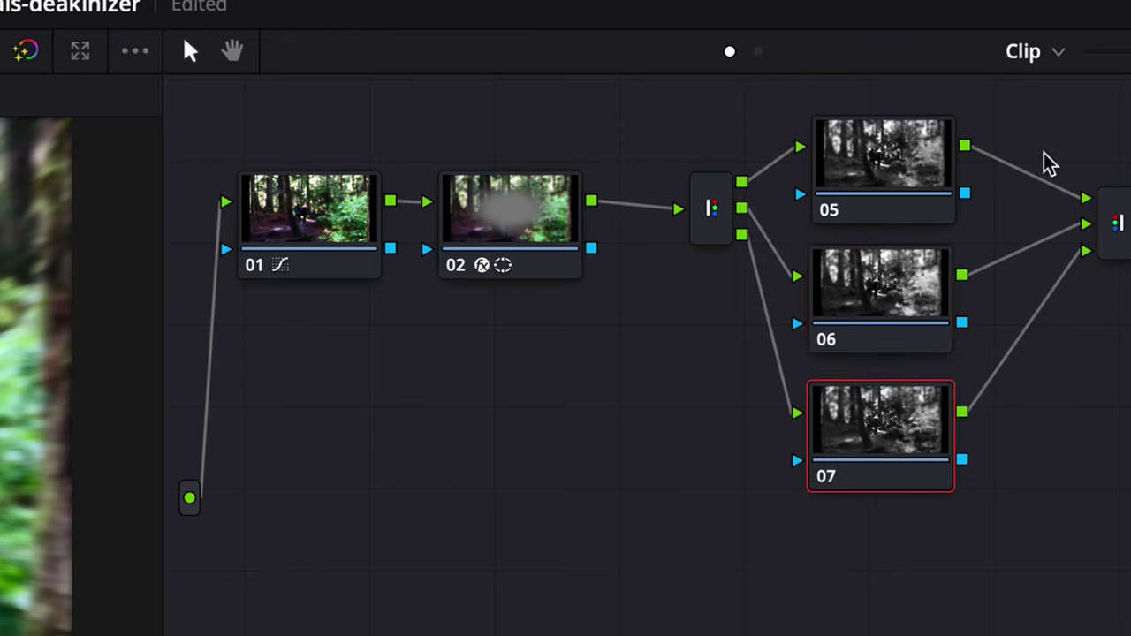
click(870, 173)
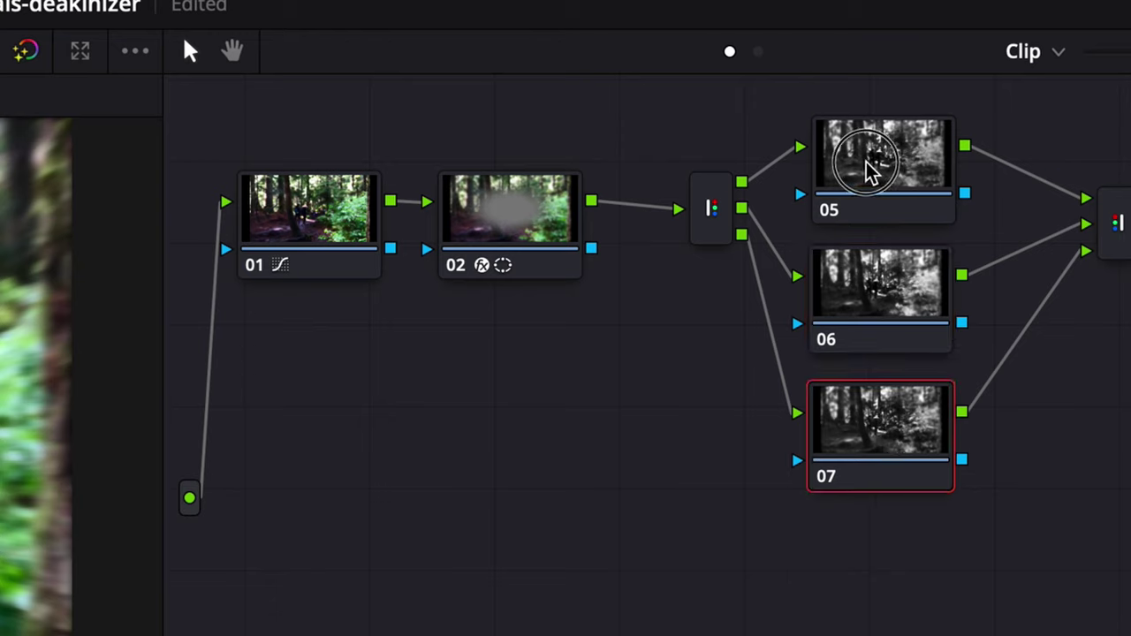
click(871, 283)
click(871, 391)
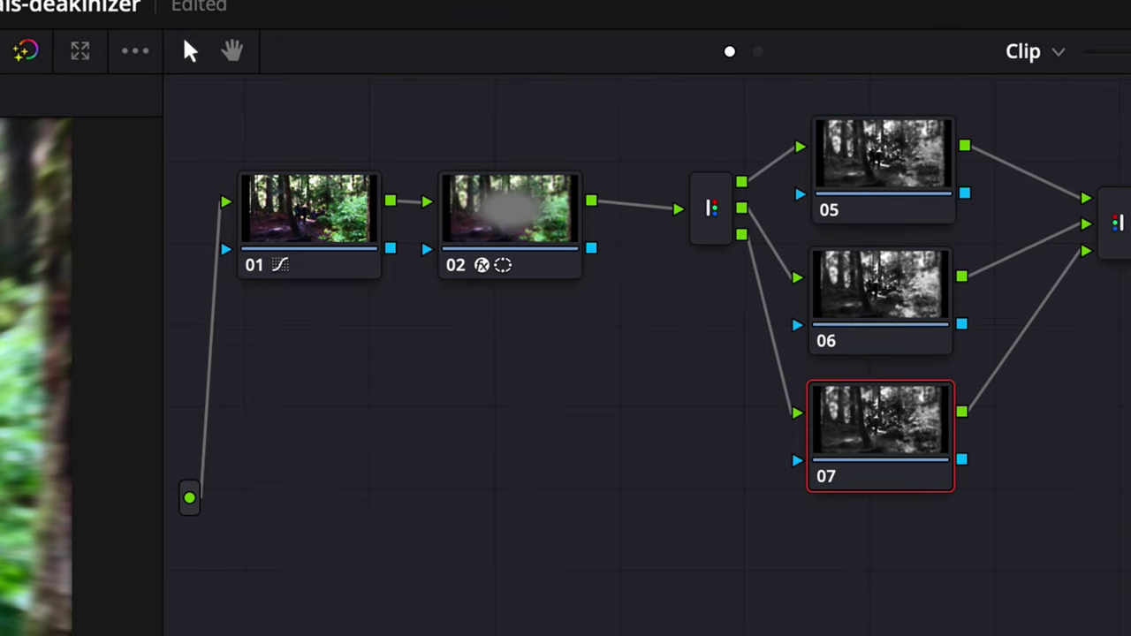
click(1111, 225)
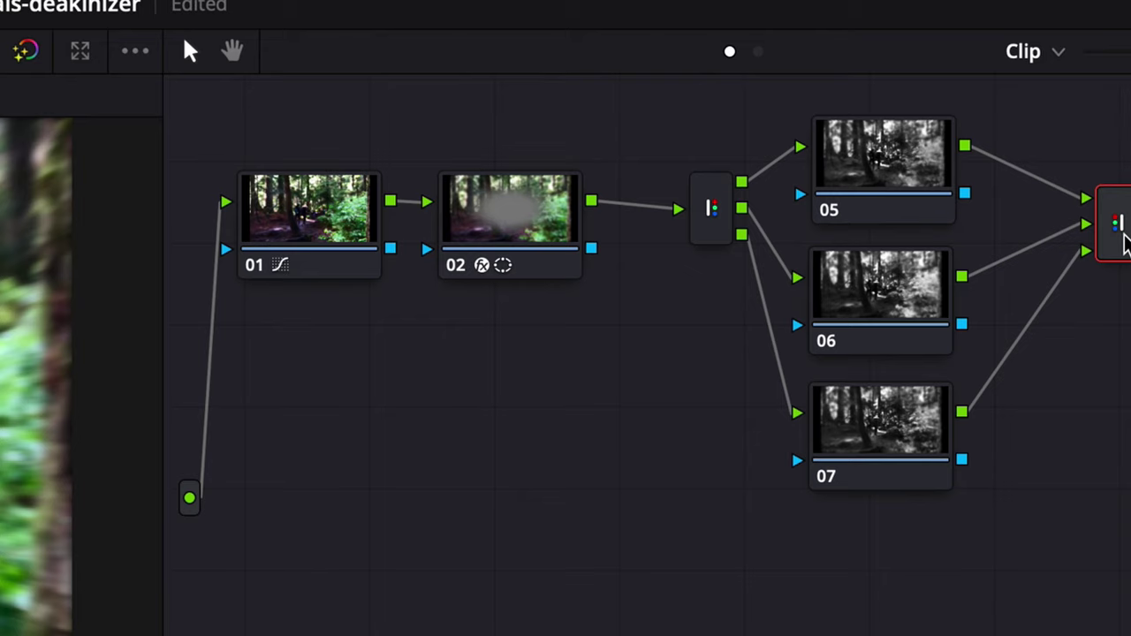
click(848, 210)
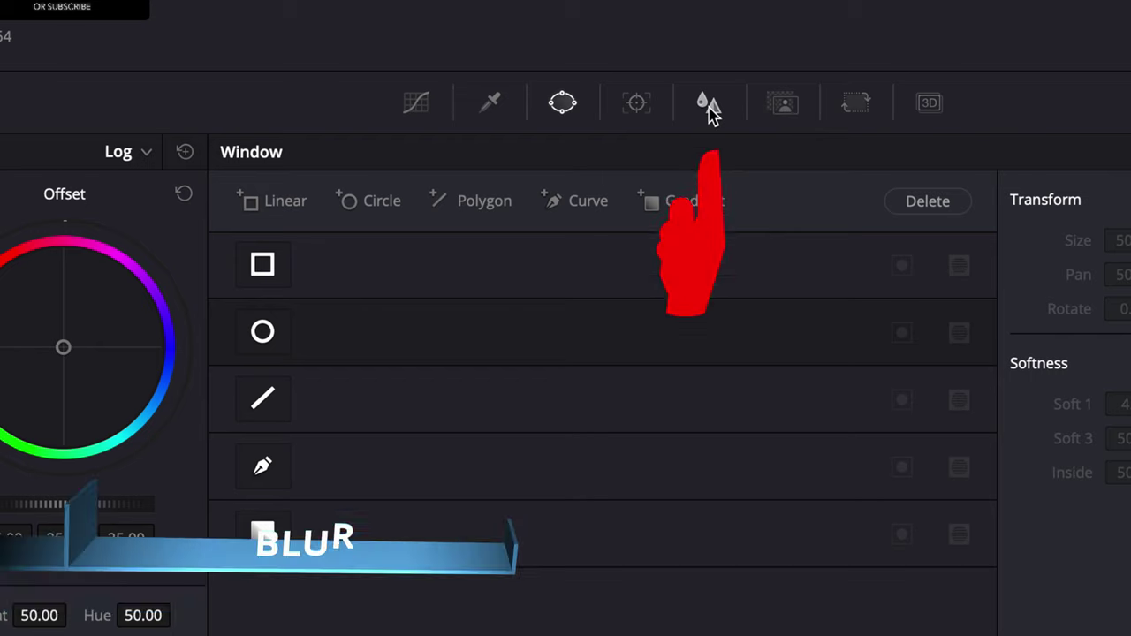
- Blur node 05 slightly by raising its linked Radius sliders from 0.50 to 0.57
click(707, 110)
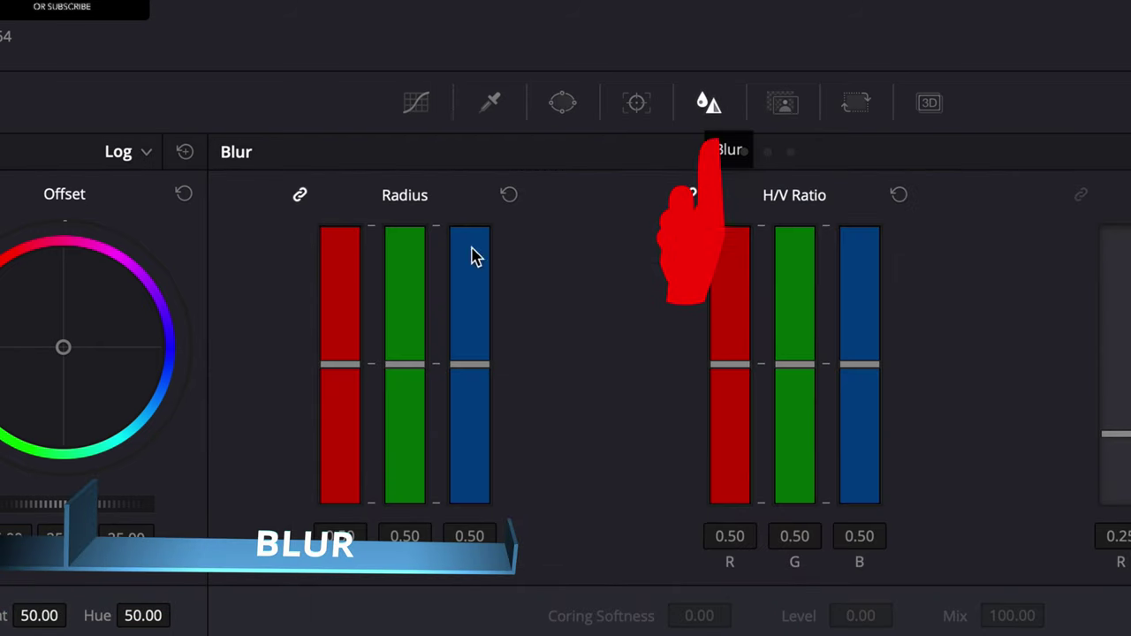
drag(469, 365, 485, 272)
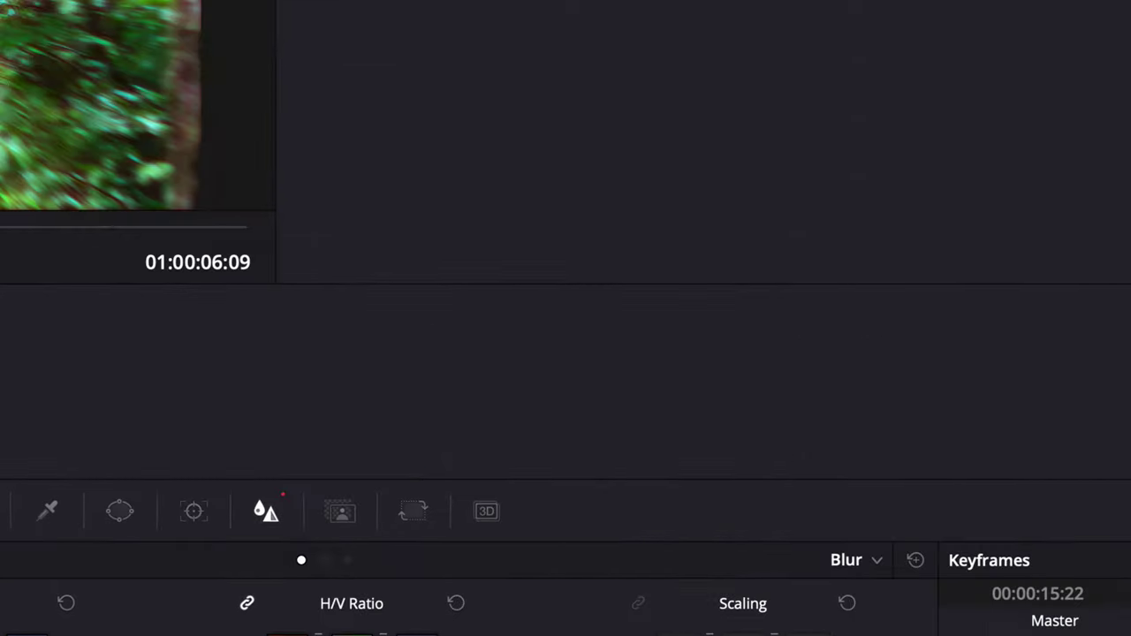
click(366, 287)
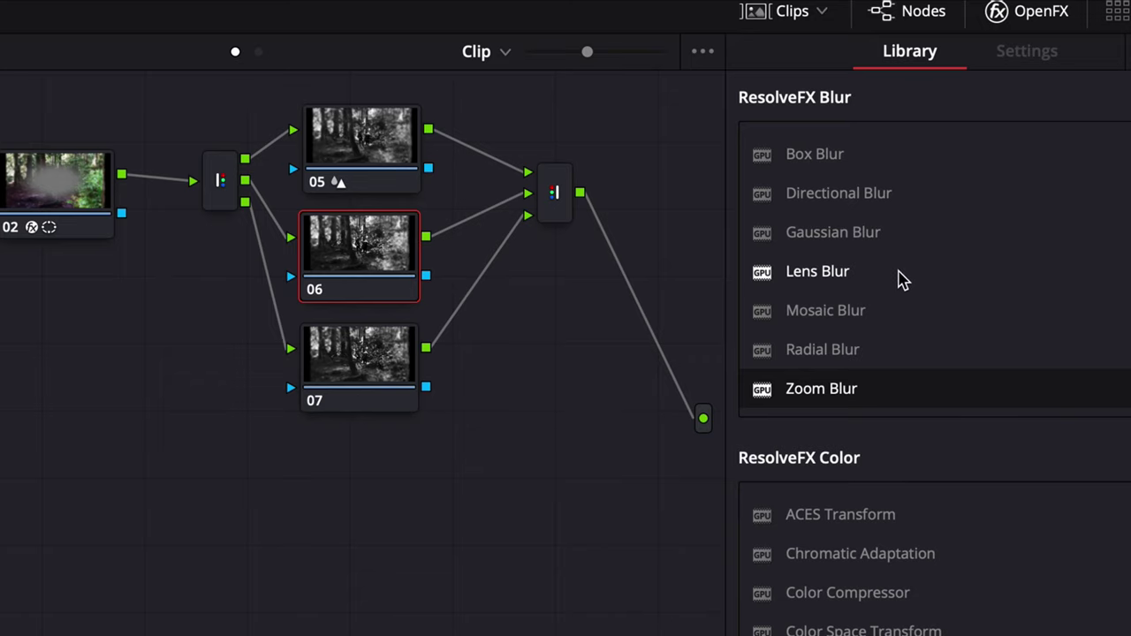
- Apply Prism Blur to node 06, adjusting strength and horizontal position, leaving Blend at 0
scroll(901, 279, down, 15)
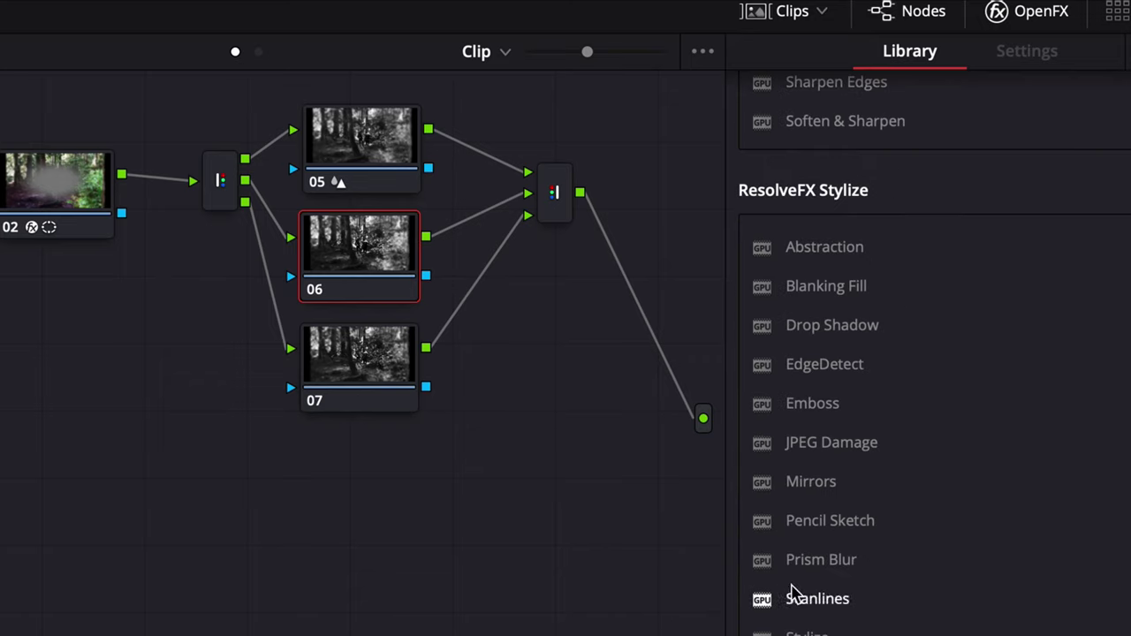
drag(802, 568, 383, 286)
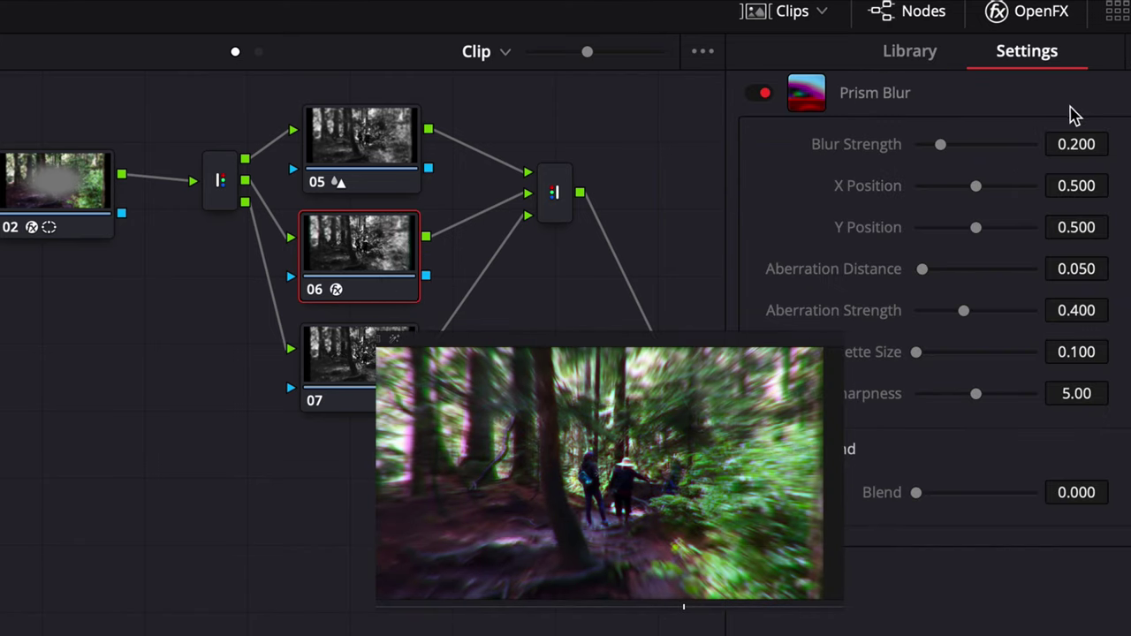
mouse_move(942, 152)
mouse_down()
mouse_move(969, 147)
mouse_move(934, 153)
mouse_up()
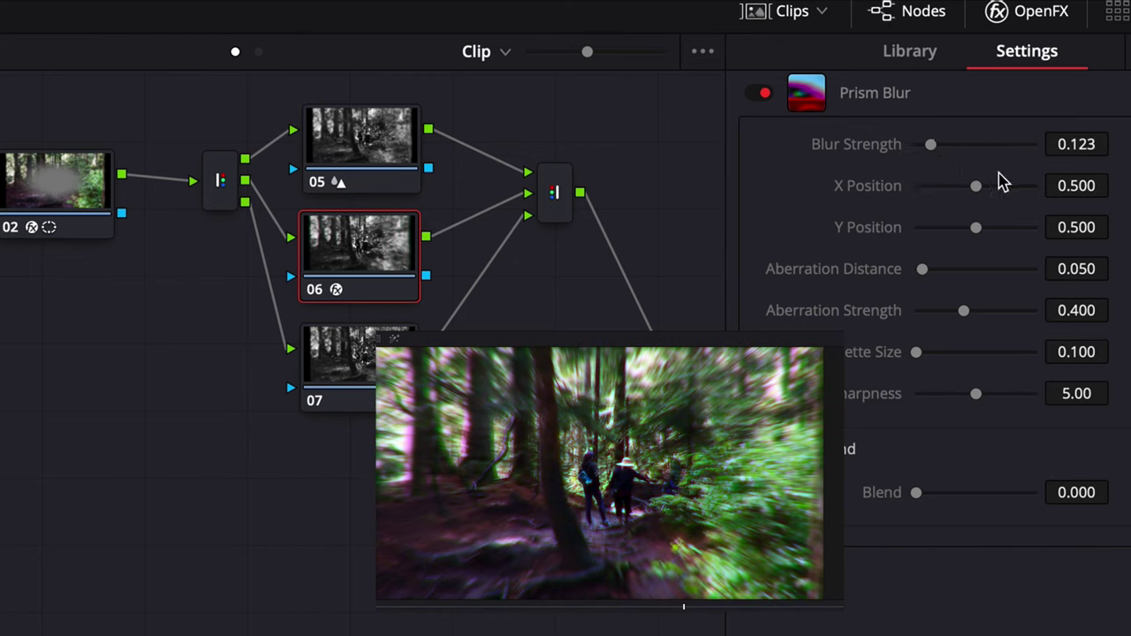
drag(975, 188, 982, 199)
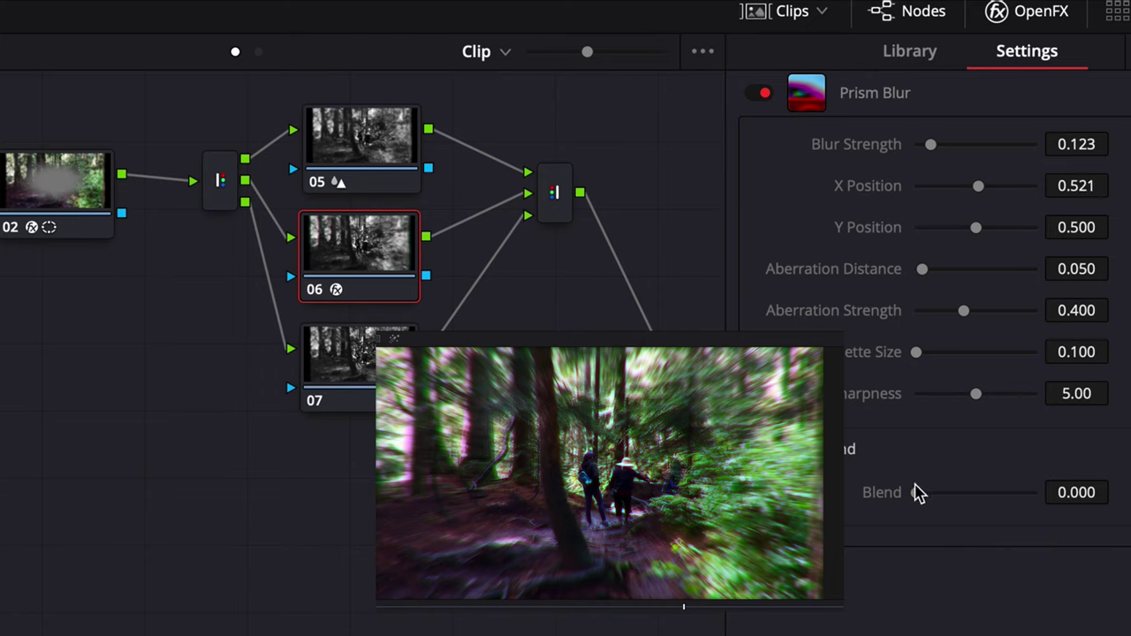
mouse_move(917, 492)
mouse_down()
mouse_move(990, 505)
mouse_move(912, 505)
mouse_up()
- Set Prism Blur Vignette Size to 0.247 and Aberration Strength to 0.857
drag(925, 362, 970, 397)
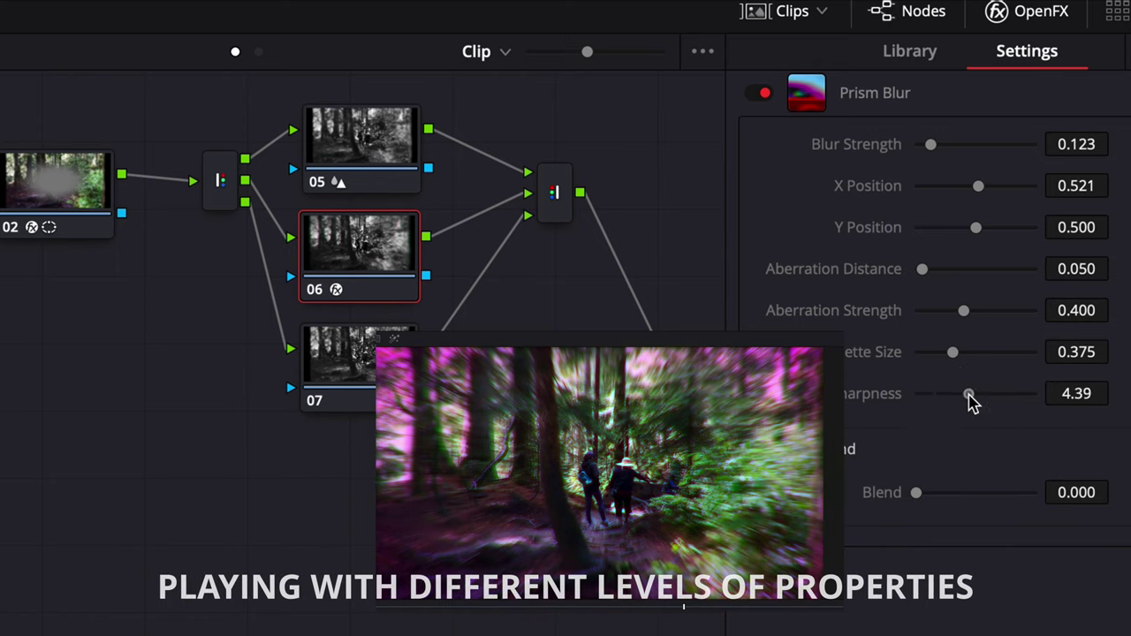
drag(954, 355, 940, 362)
drag(959, 315, 1021, 316)
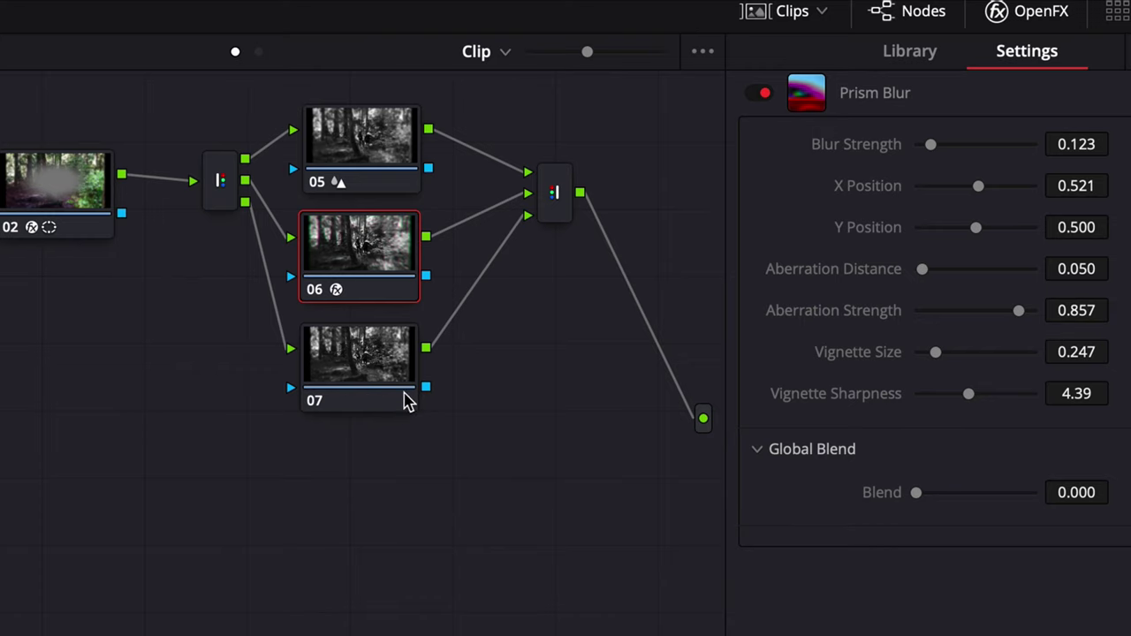
- Drag Gaussian Blur from the ResolveFX Blur library onto node 07
click(406, 399)
scroll(929, 495, up, 10)
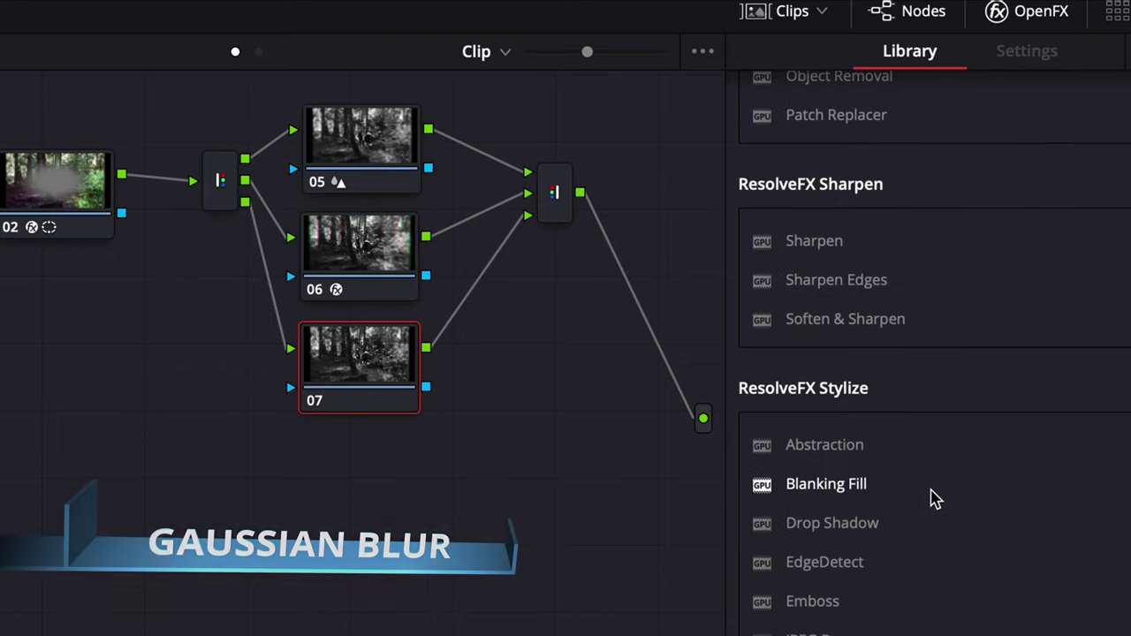
scroll(929, 495, up, 10)
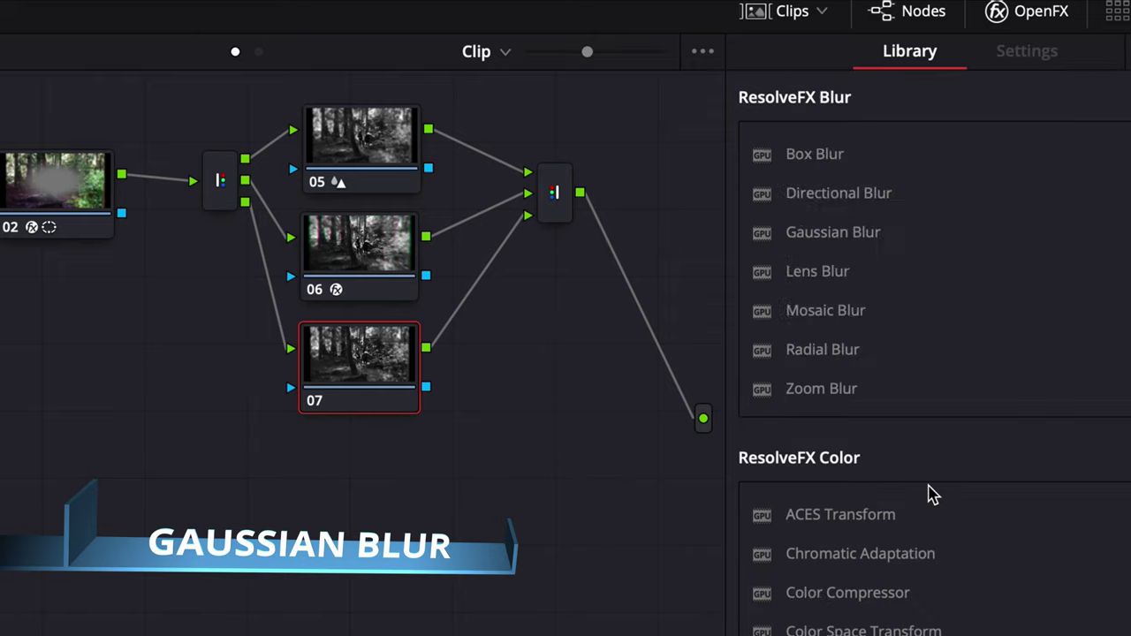
drag(778, 235, 378, 369)
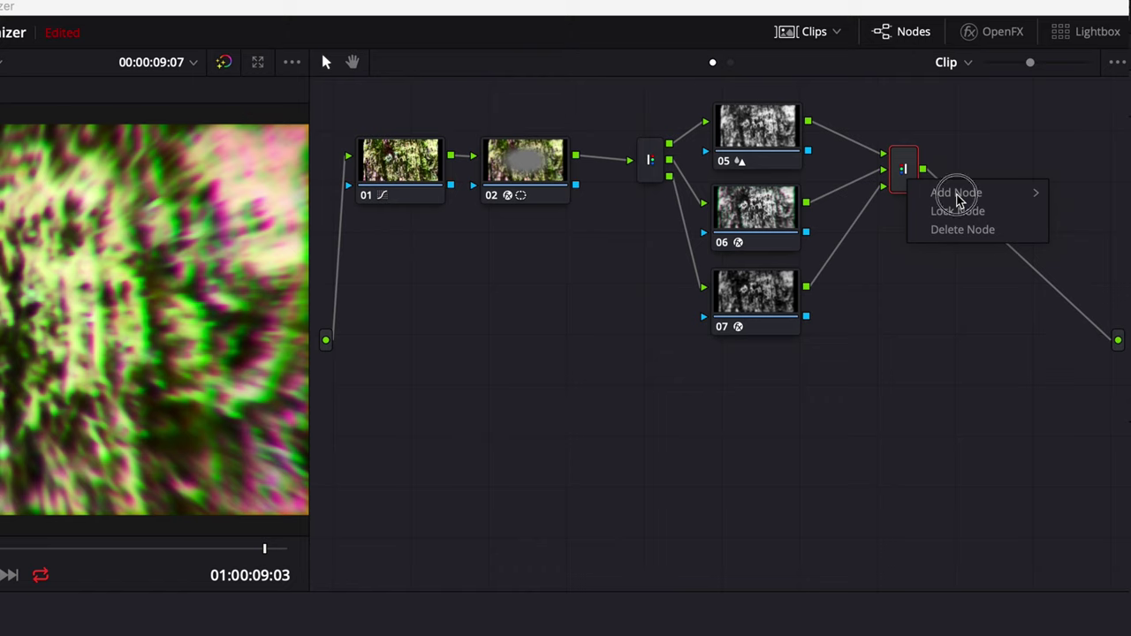
- Append serial node 08 after the blur nodes and apply the WolfVision LUT from Favorites
mouse_move(961, 194)
click(840, 204)
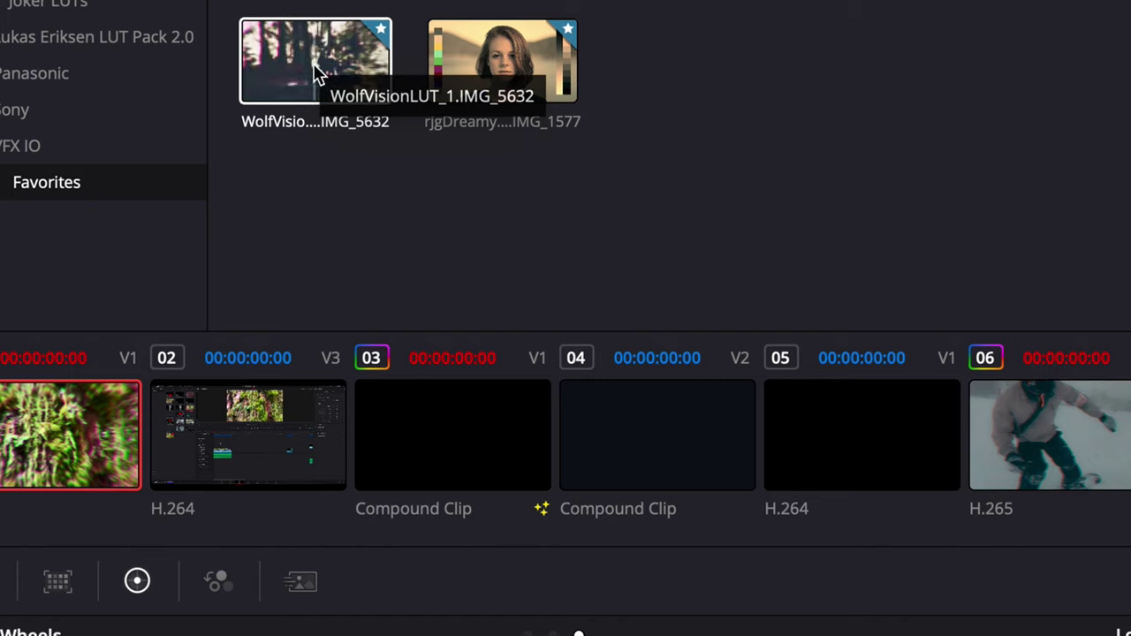
click(316, 73)
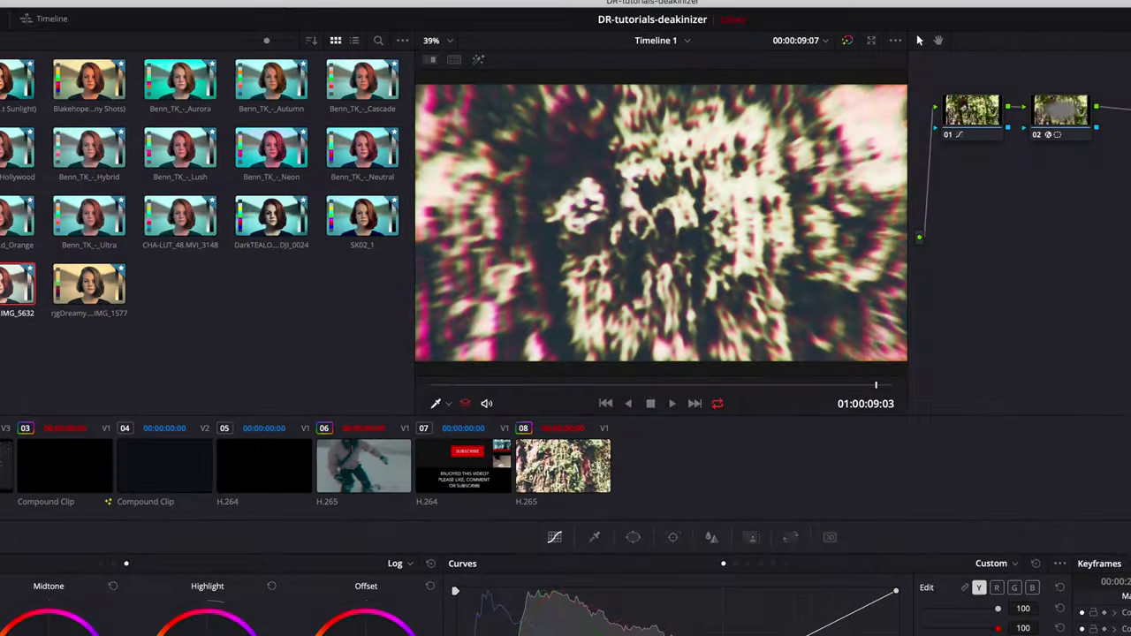
- Preview the LUT look, widen the node graph, and scroll OpenFX to ResolveFX Stylize
key(space)
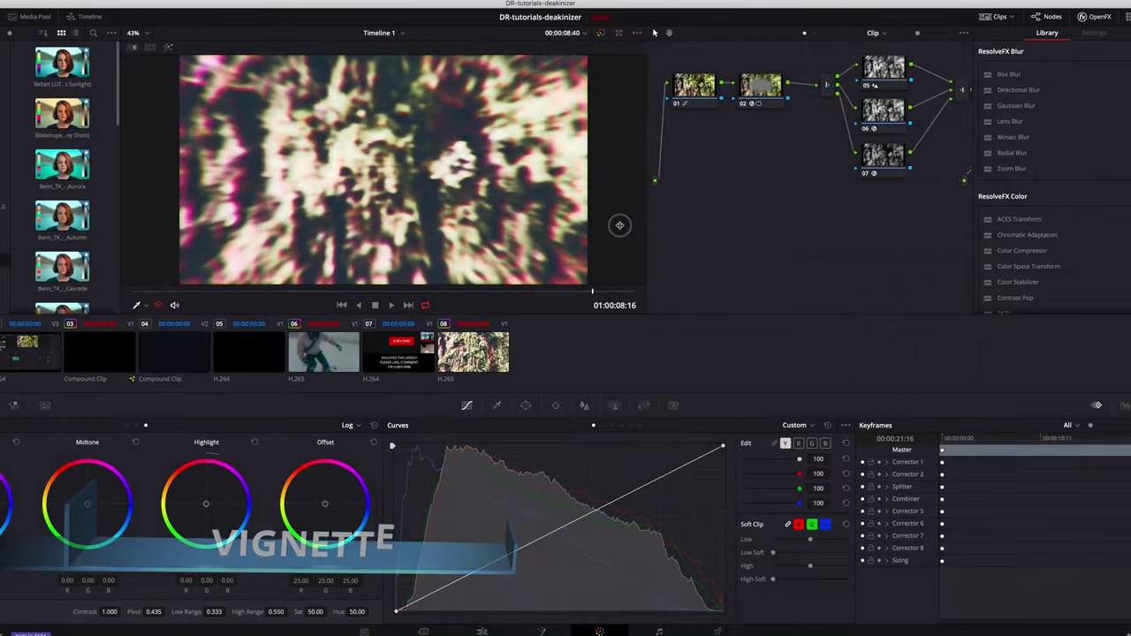
drag(620, 226, 538, 231)
key(alt+s)
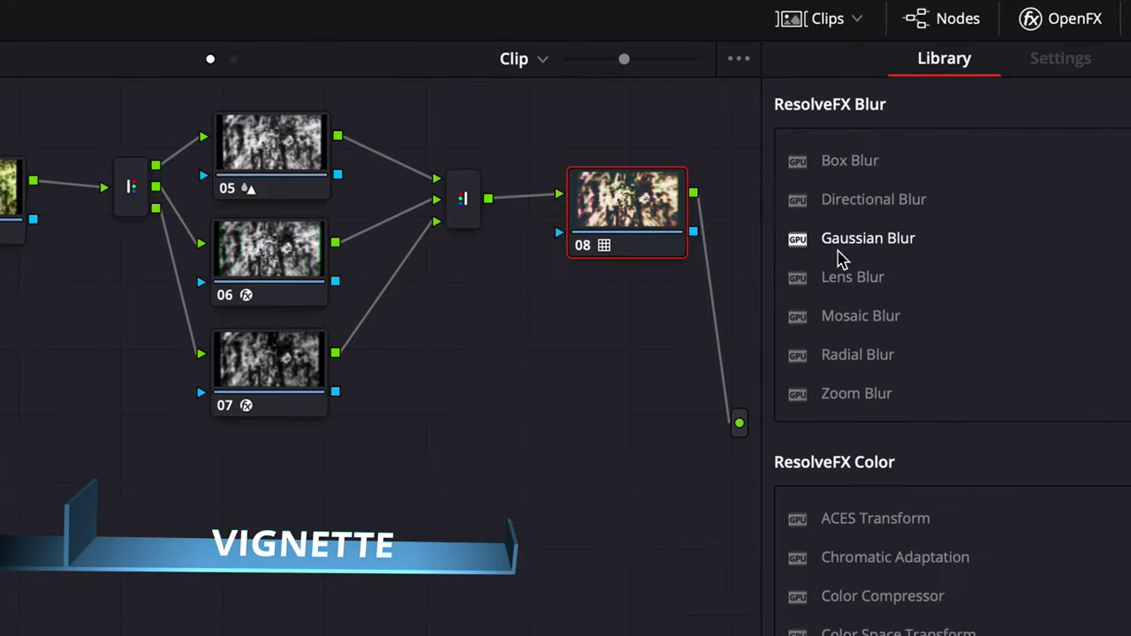
scroll(1001, 106, down, 5)
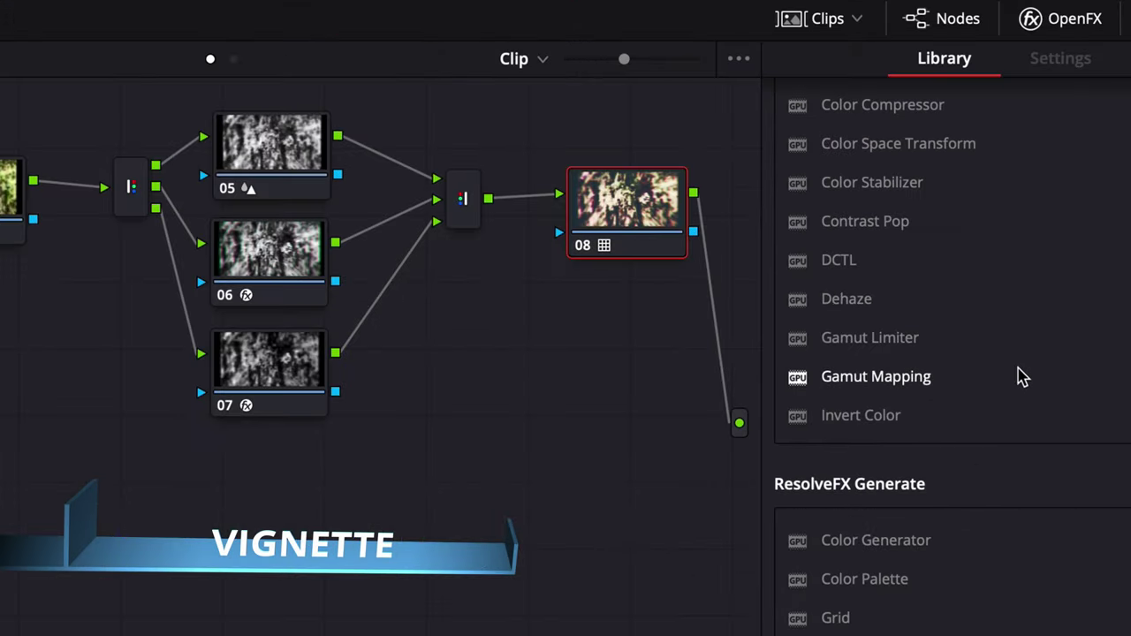
scroll(1022, 376, down, 15)
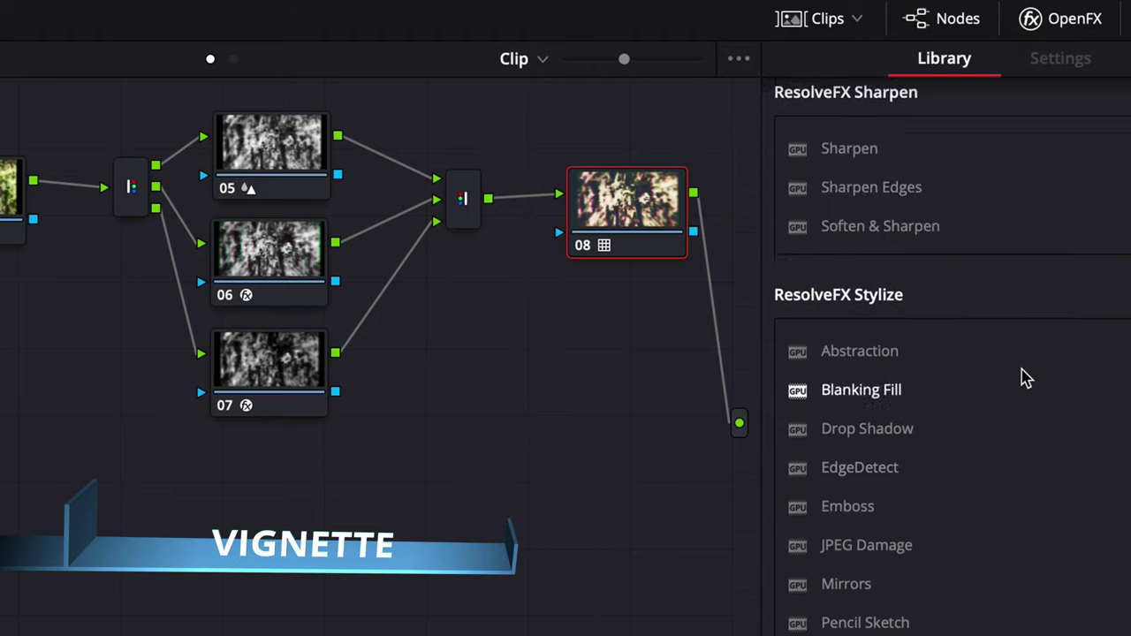
scroll(1023, 378, down, 5)
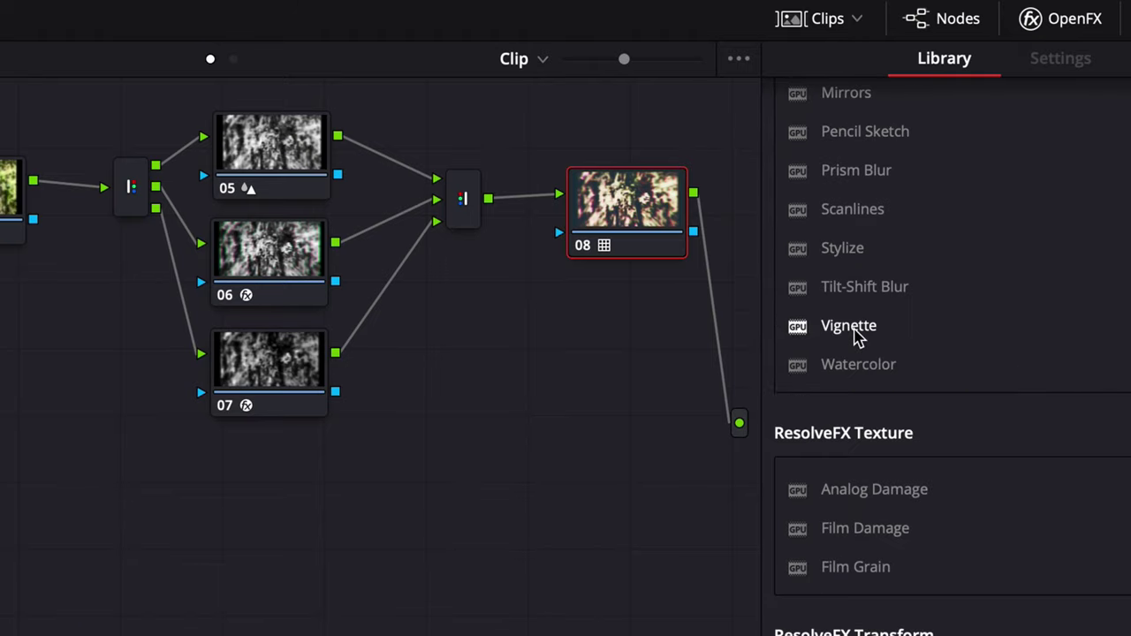
- Apply Vignette to node 08 and set its Global Blend to 0.632
drag(851, 334, 645, 232)
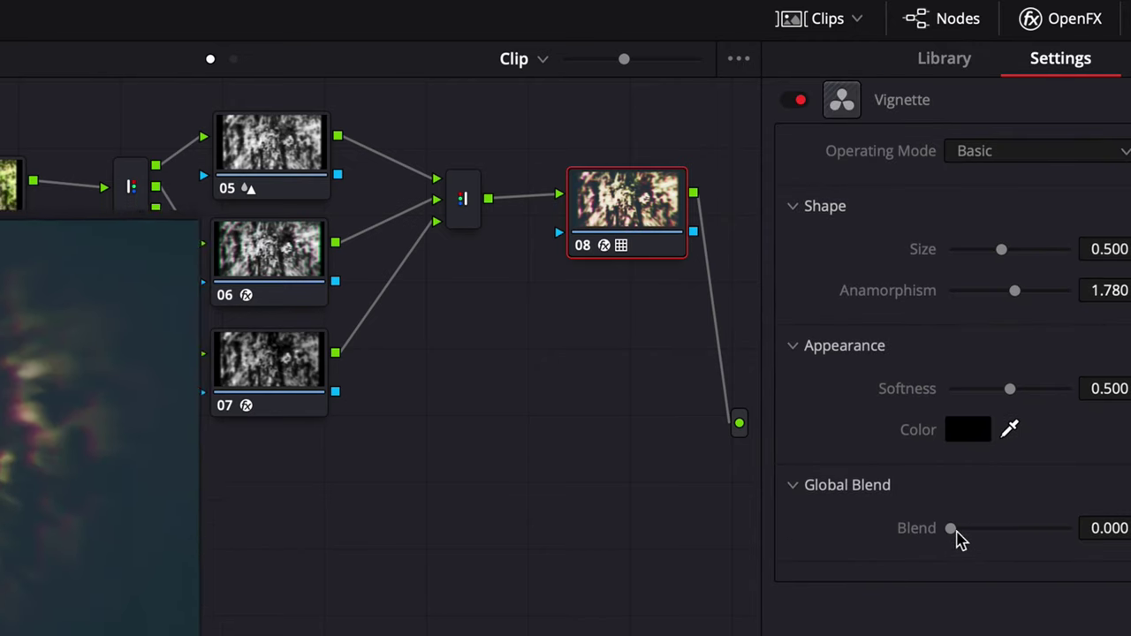
drag(951, 528, 1011, 541)
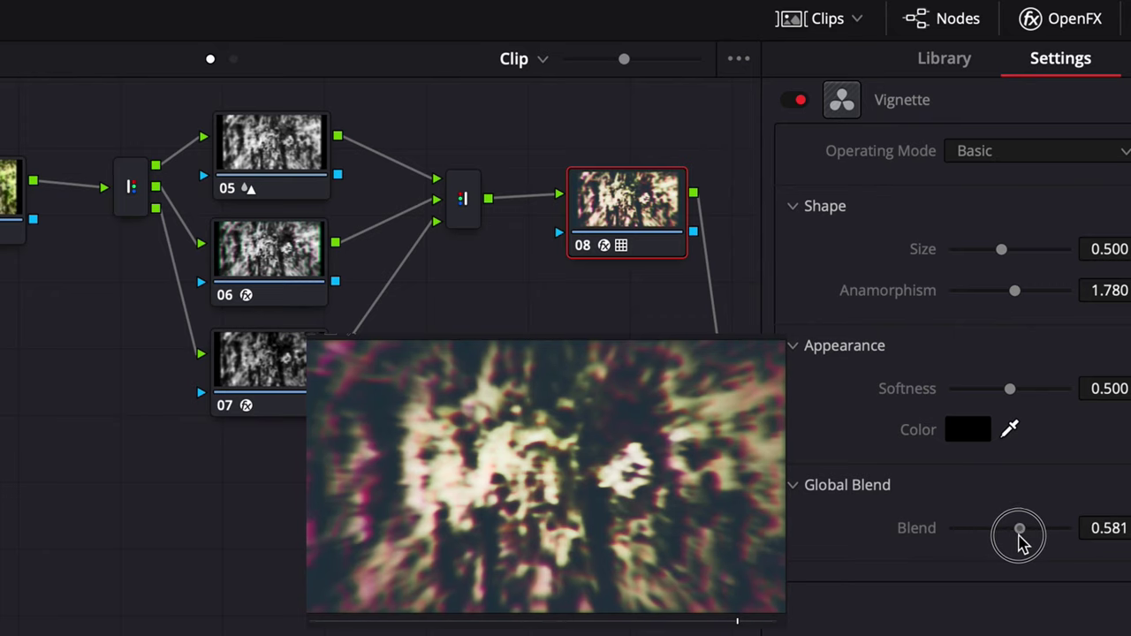
drag(1023, 540, 1028, 541)
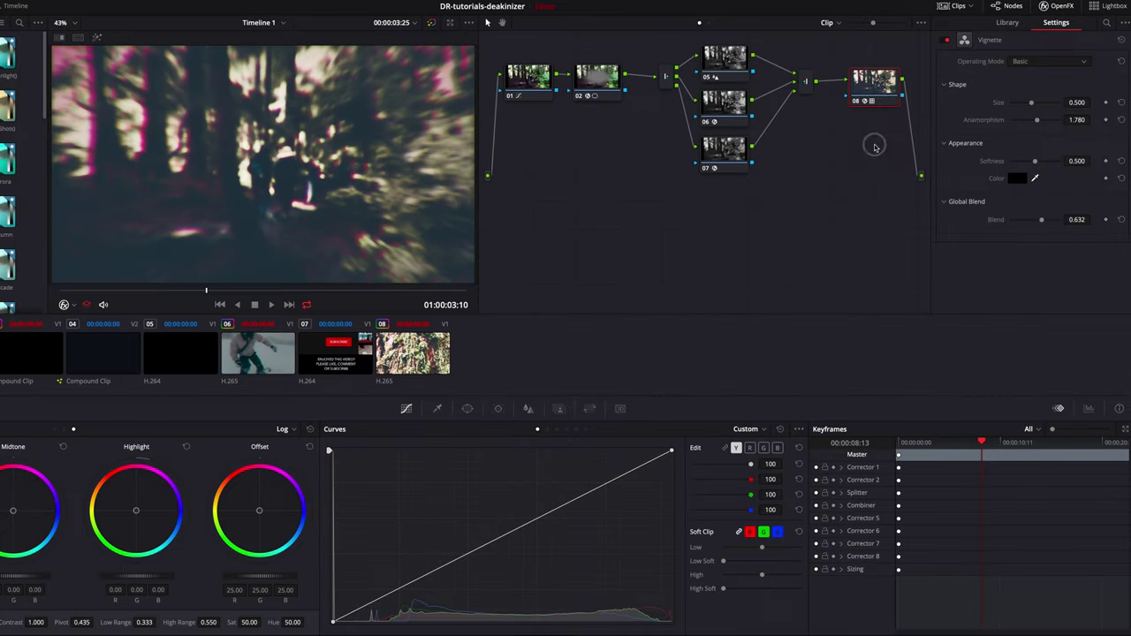
click(1008, 23)
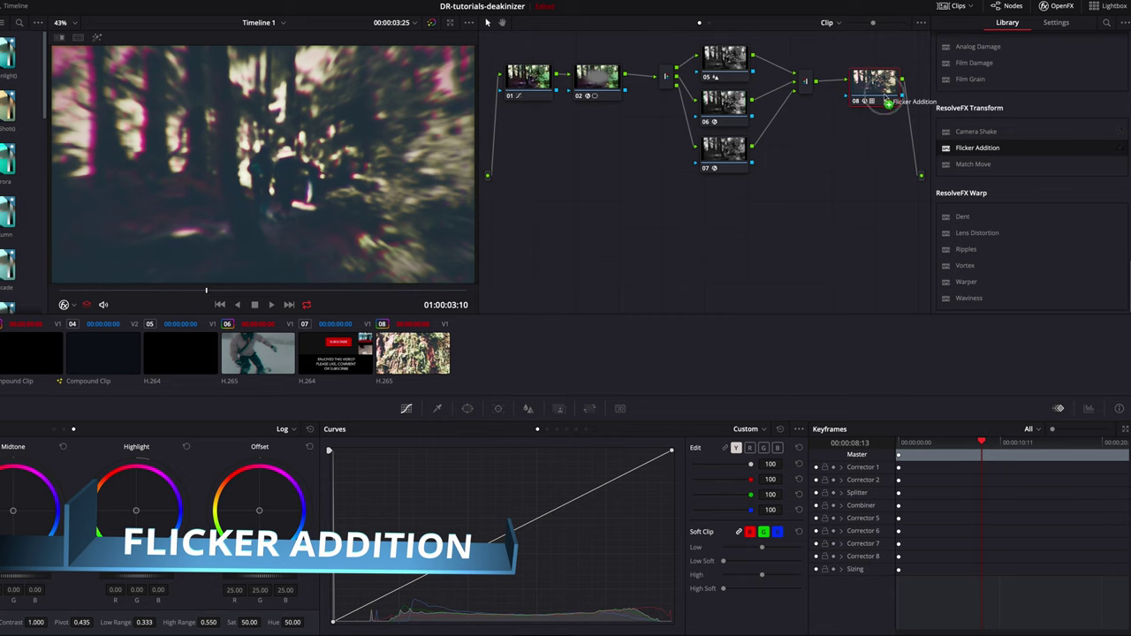
- Apply Flicker Addition to node 08 and raise its Speed to 2.142
drag(884, 95, 886, 97)
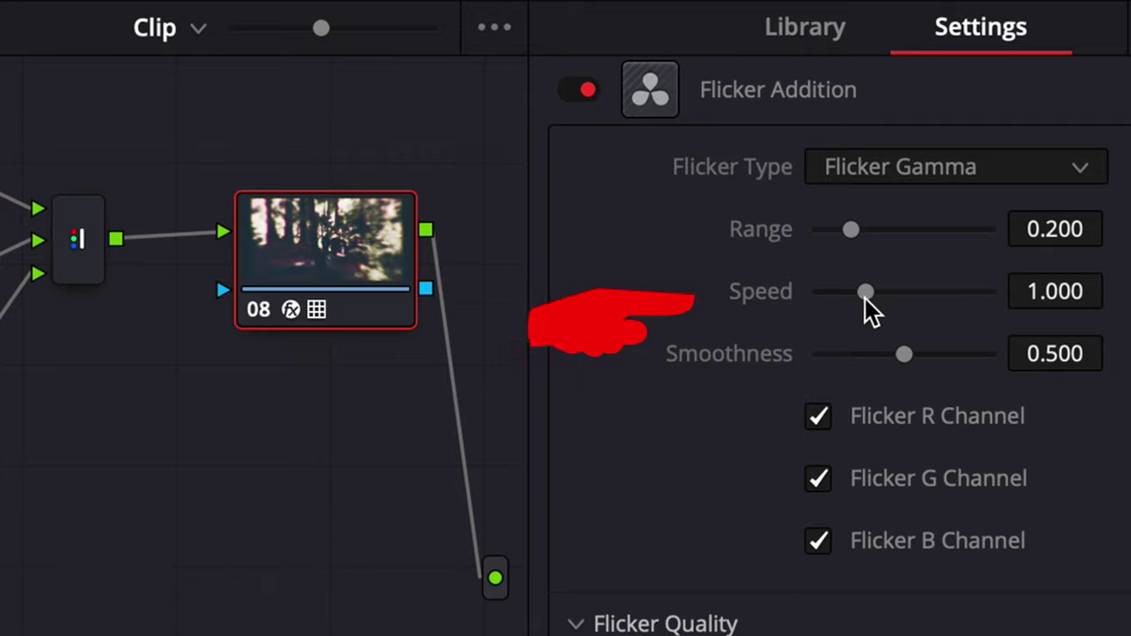
drag(866, 292, 942, 294)
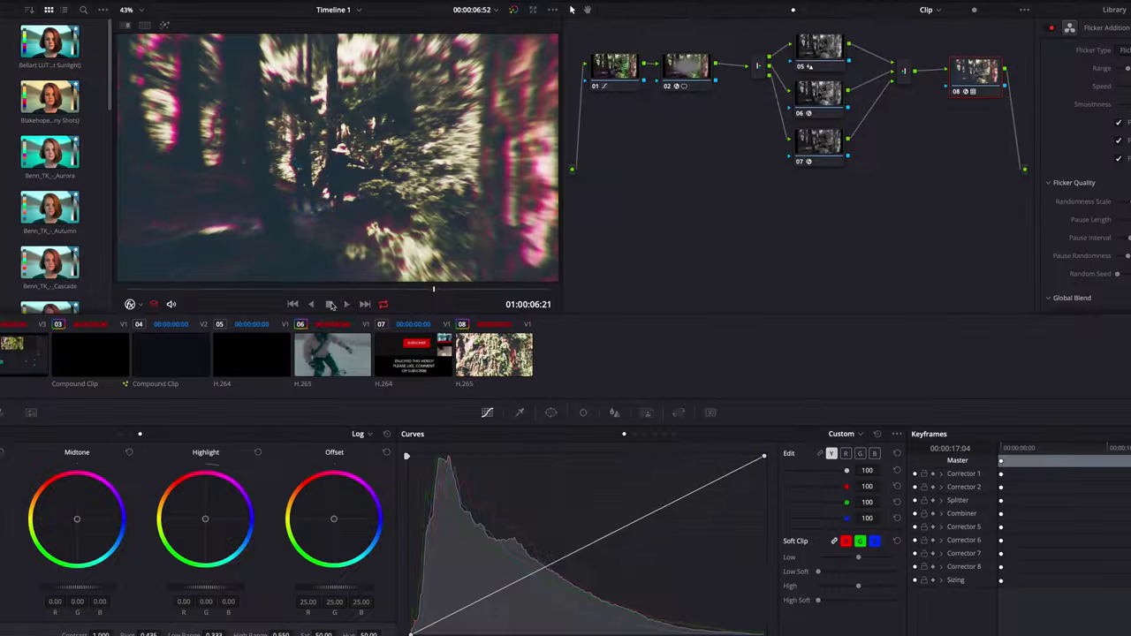
- Preview the flicker, then replay IMG_5632.MOV from its start to review the finished look
click(348, 304)
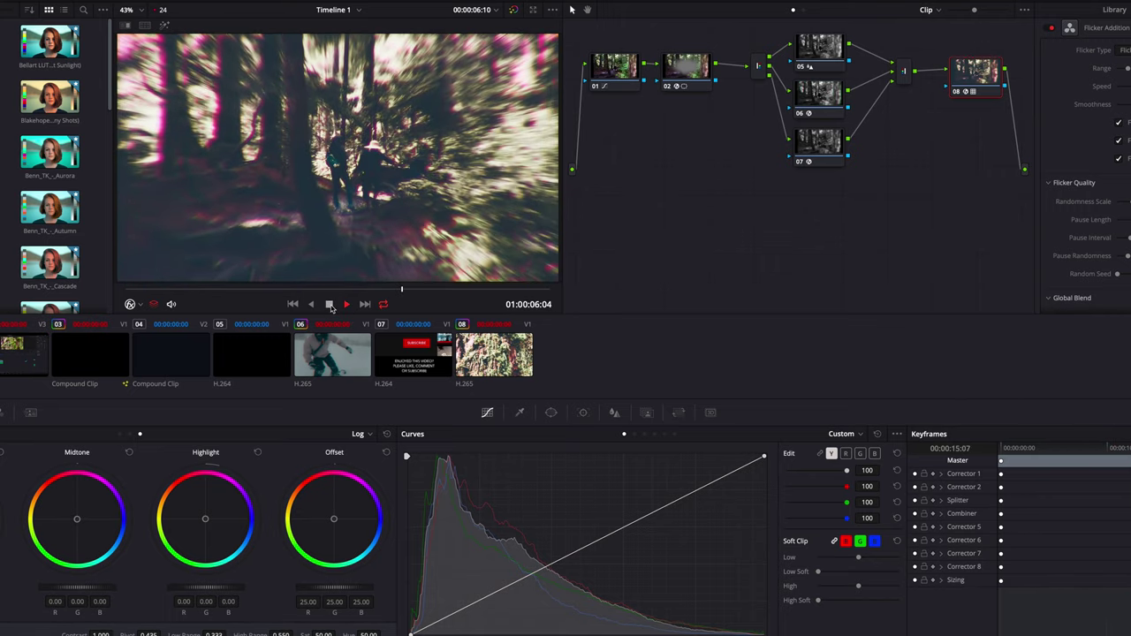
click(329, 304)
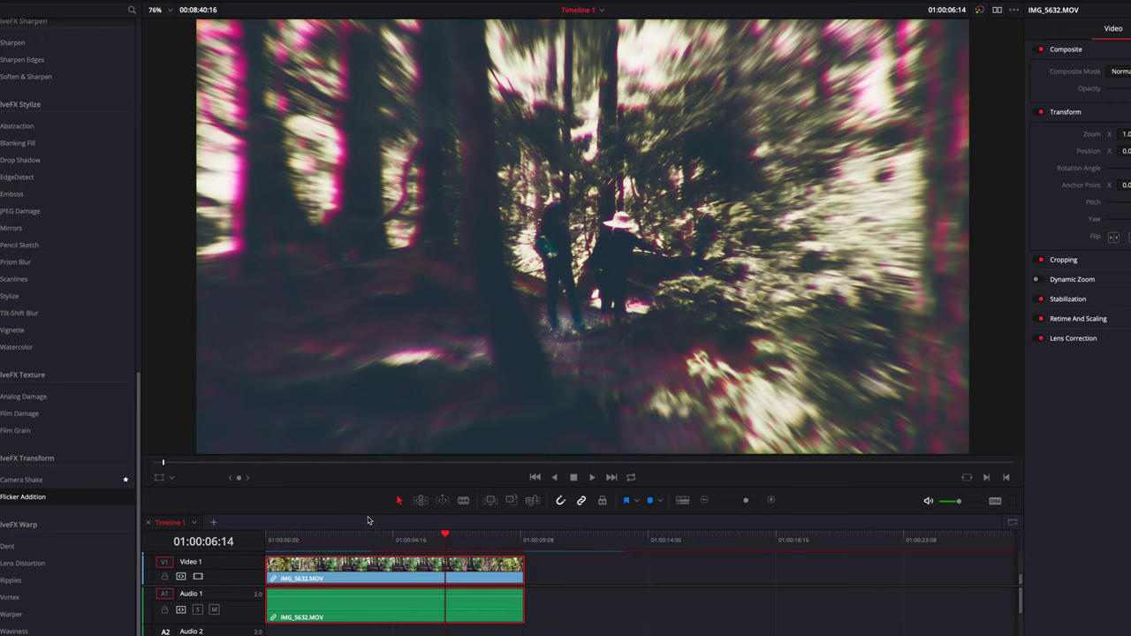
key(Home)
click(591, 477)
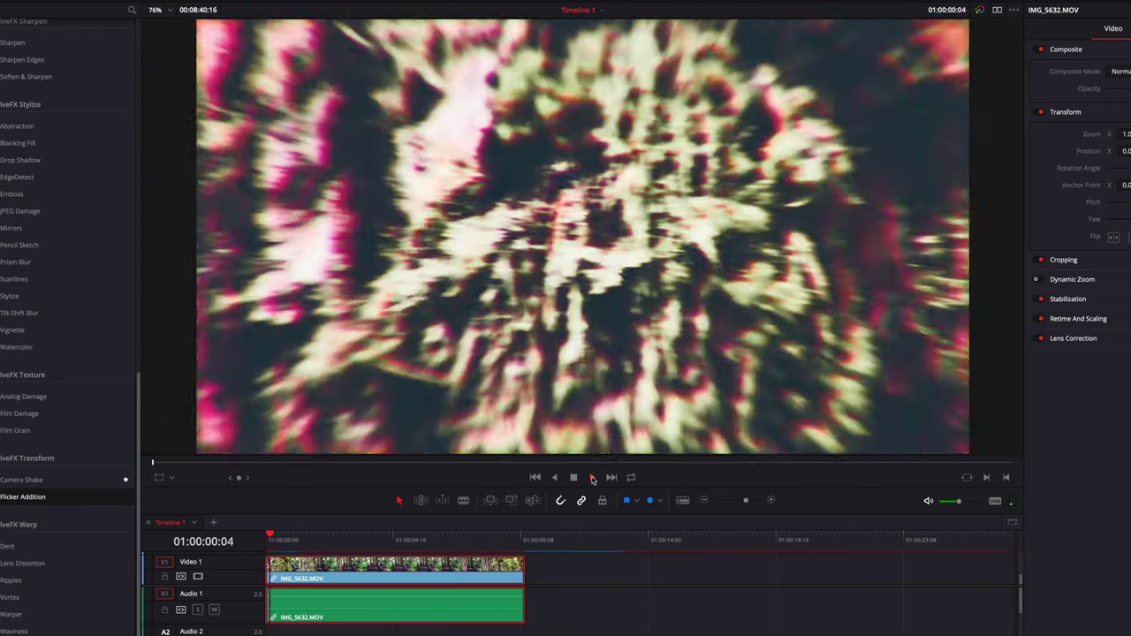